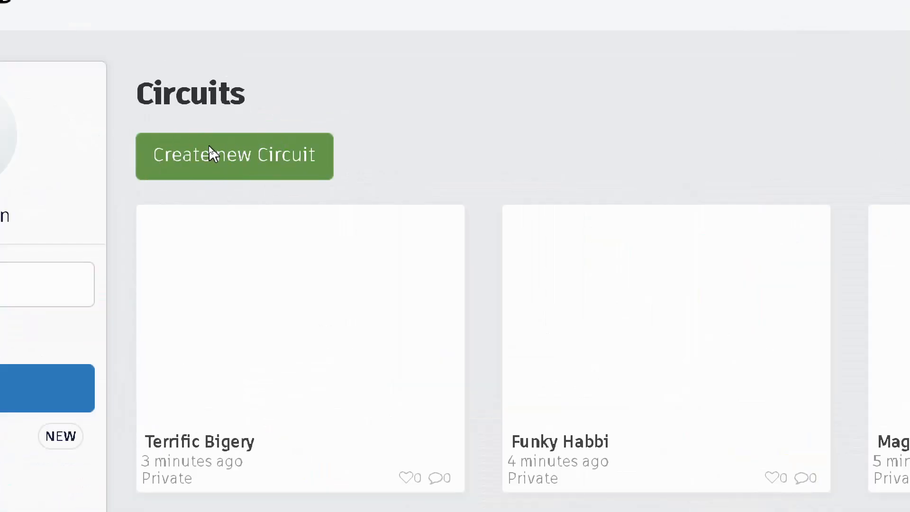
Create a new circuit and name it "My New Circuit"
click(220, 157)
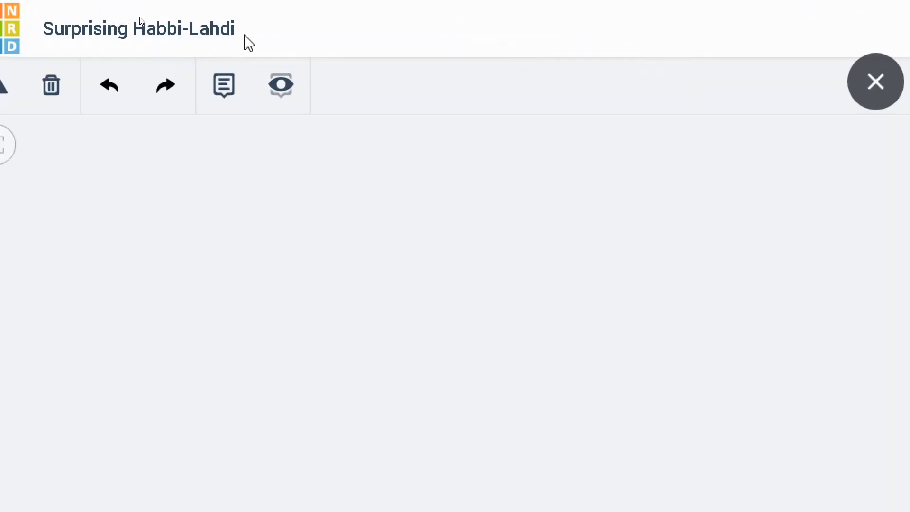
click(237, 27)
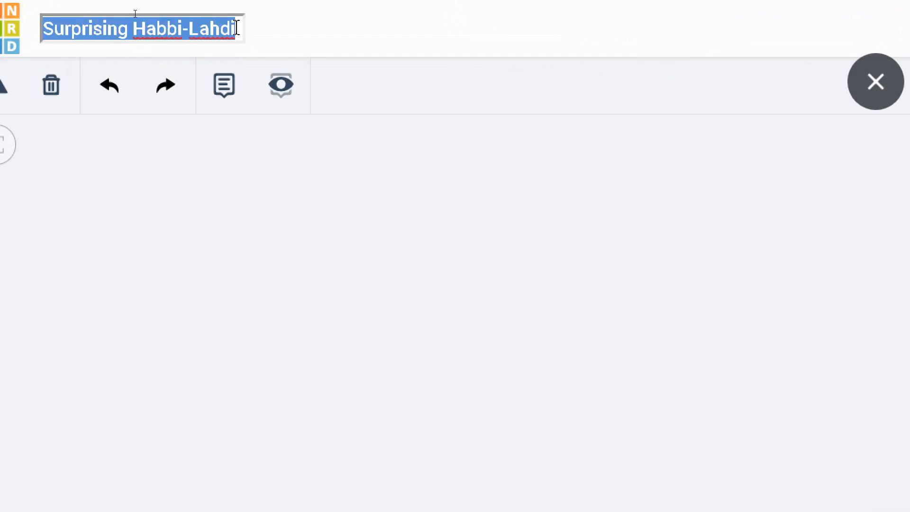
text(M)
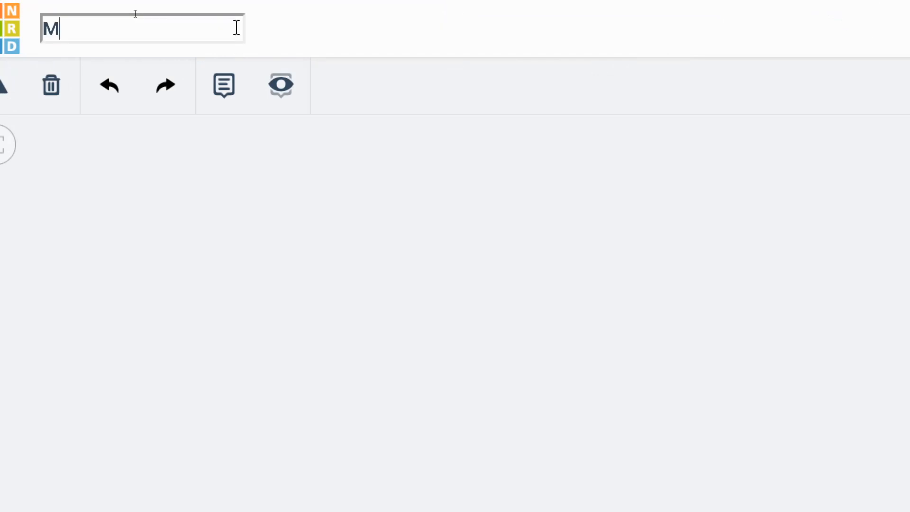
text(y New )
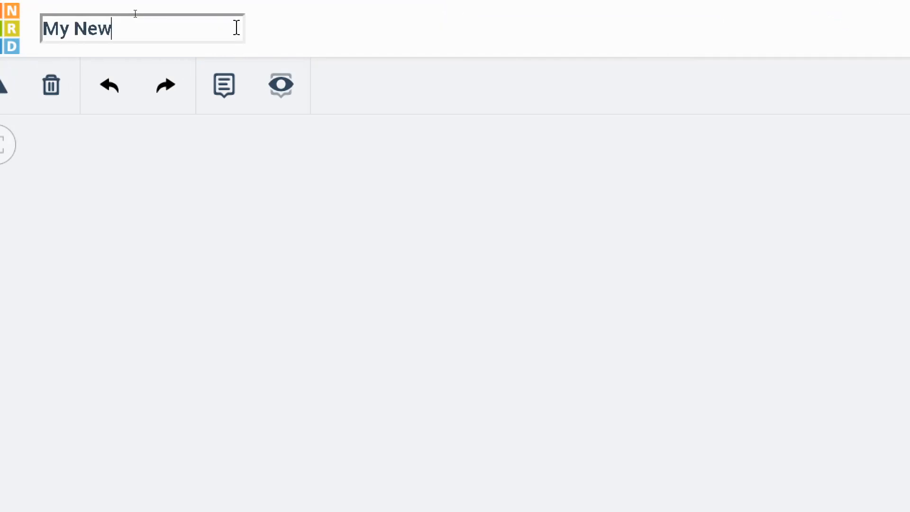
text(Circuit)
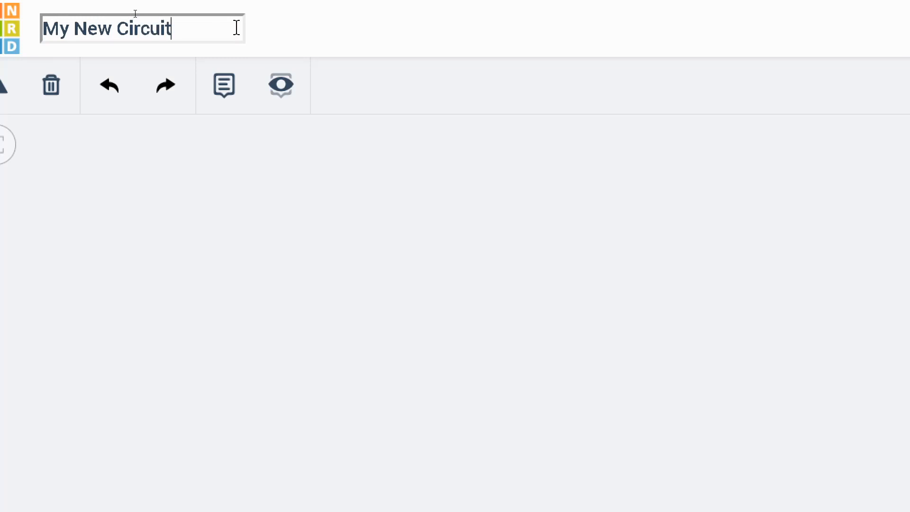
key(Escape)
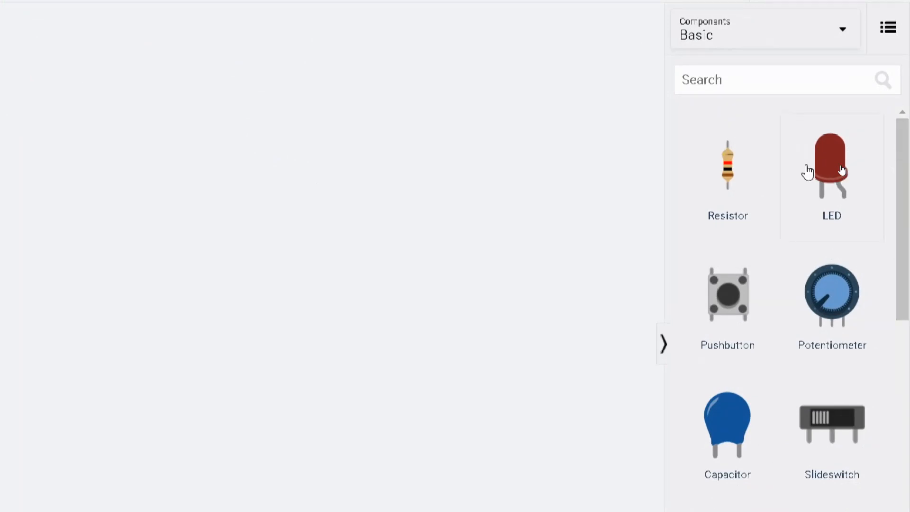
Look through the Basic components and the available component categories, keeping the Basic components set
scroll(806, 171, down, 2)
scroll(804, 178, down, 3)
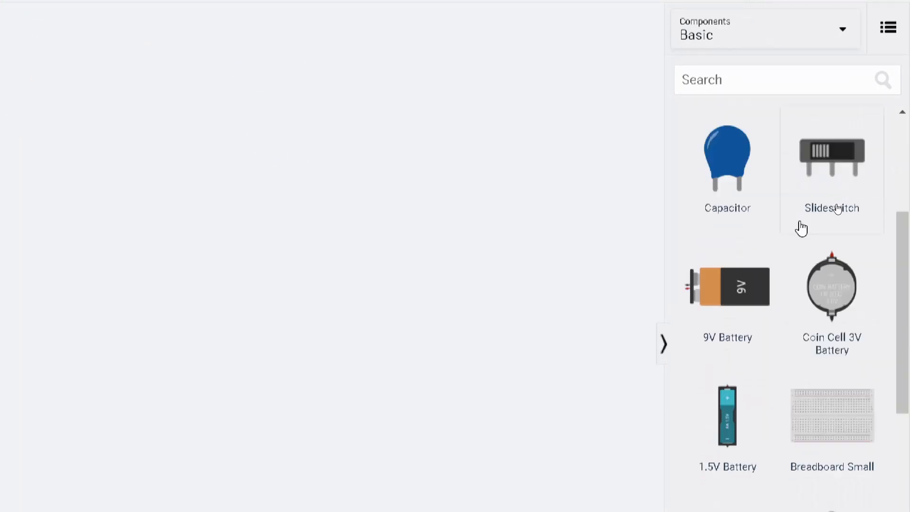
scroll(802, 290, down, 2)
scroll(802, 294, up, 6)
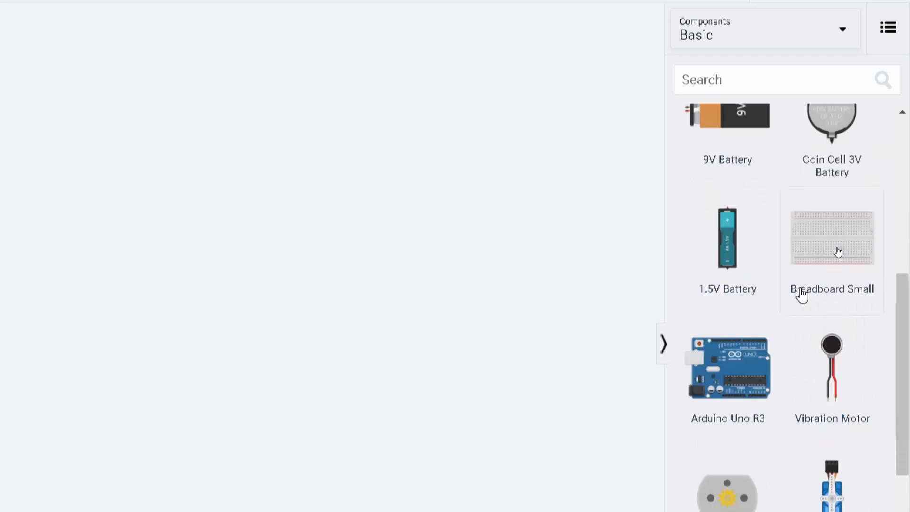
click(835, 39)
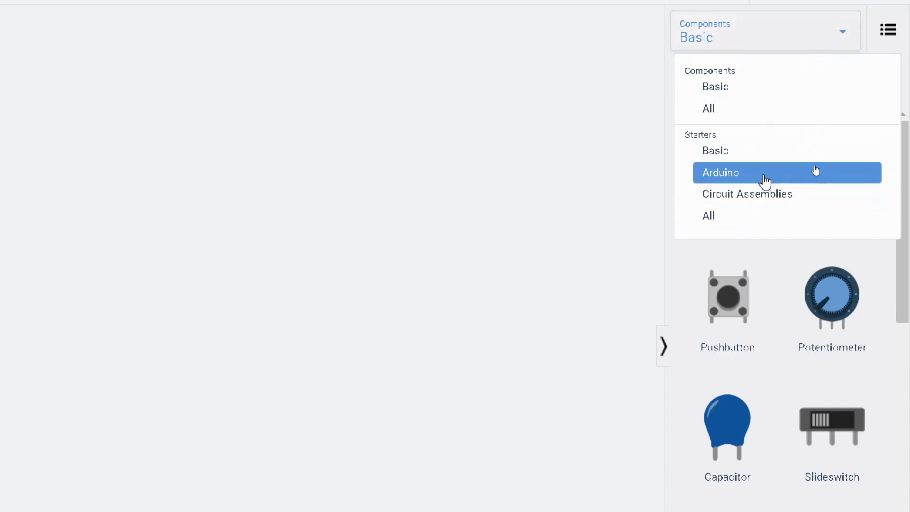
click(768, 90)
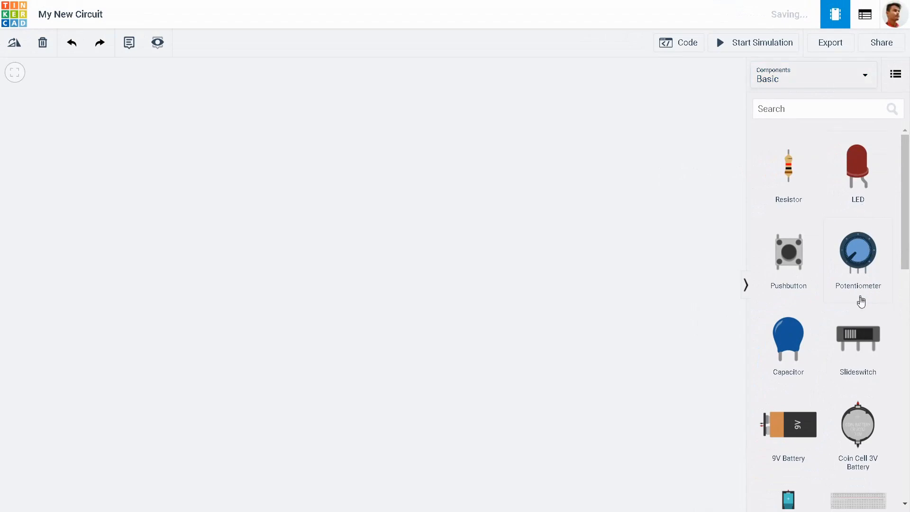
Place a small breadboard on the workplane and a Coin Cell 3V Battery to its right
scroll(853, 348, down, 2)
drag(858, 393, 400, 280)
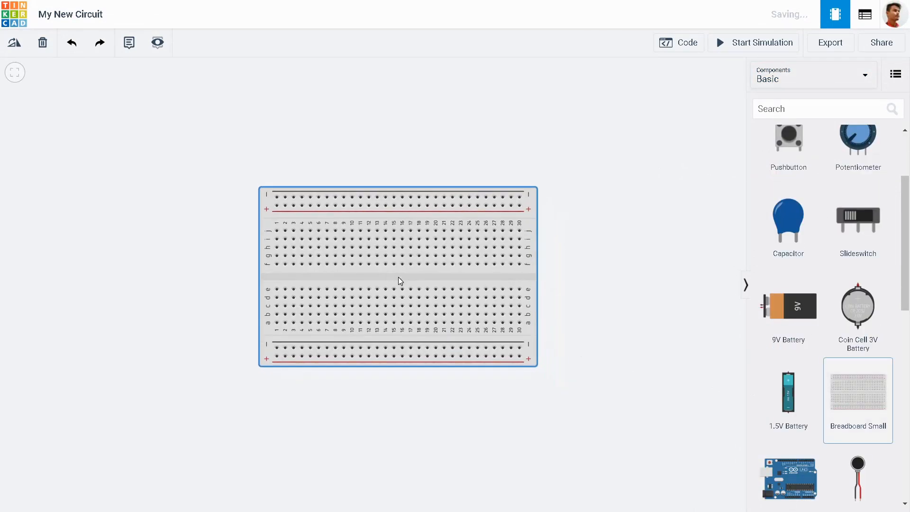
drag(841, 337, 639, 291)
Wire the battery's positive terminal to the right end of the breadboard's upper positive rail and color the wire red
drag(642, 244, 644, 218)
click(640, 208)
click(520, 206)
drag(639, 208, 640, 206)
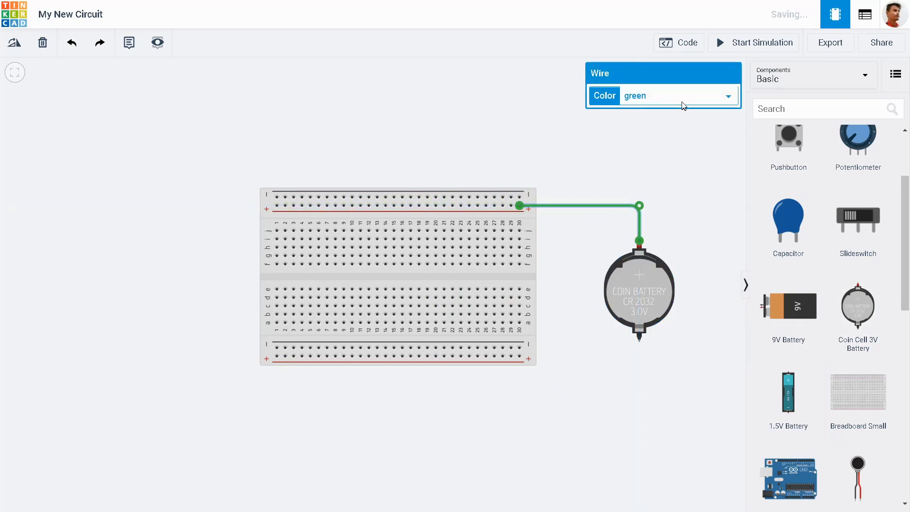
click(686, 101)
click(686, 122)
click(690, 173)
Wire the battery's negative terminal to the right end of the lower negative rail and color the wire black
click(639, 338)
click(639, 348)
click(520, 348)
click(686, 97)
click(686, 112)
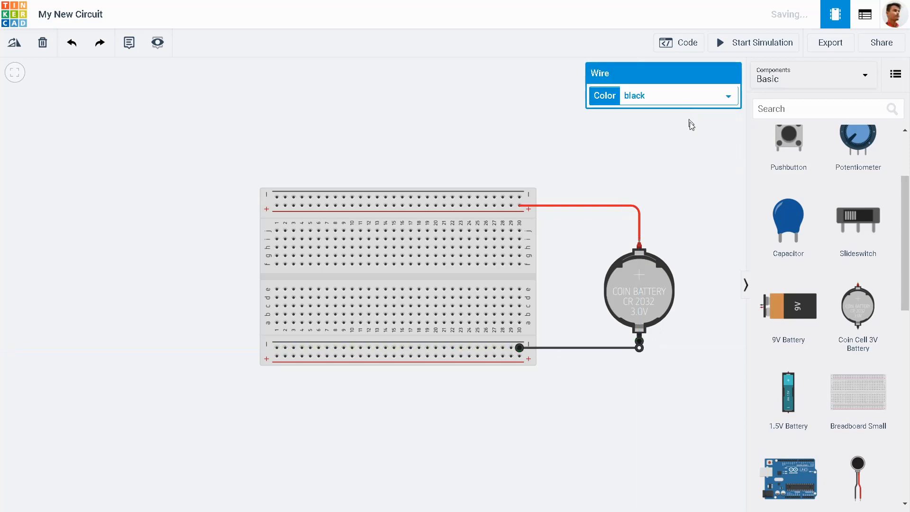
Link the two negative rails with a black wire and the two positive rails with a red wire at the breadboard's left end
click(277, 349)
click(254, 349)
click(254, 199)
click(277, 198)
click(277, 358)
click(247, 358)
click(277, 207)
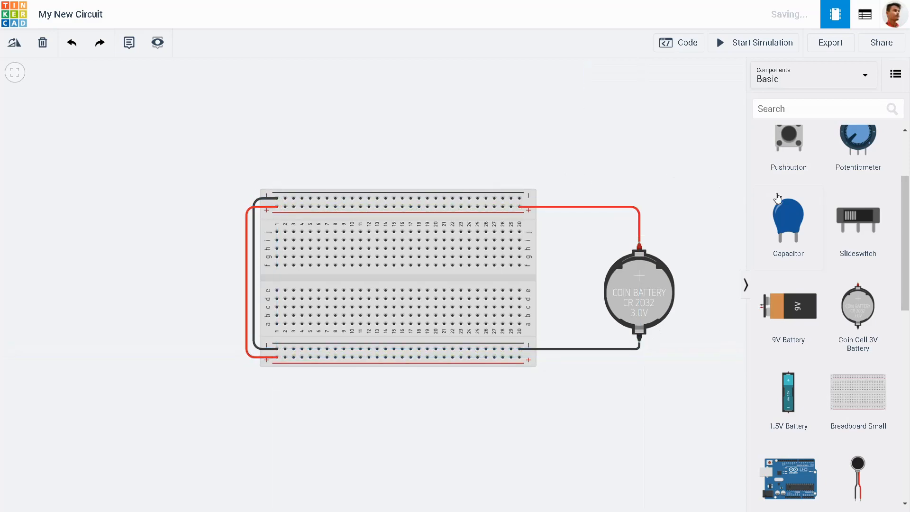
Place an LED with its legs in j9 and j10 and set its color to Blue
scroll(848, 215, up, 3)
drag(862, 165, 399, 216)
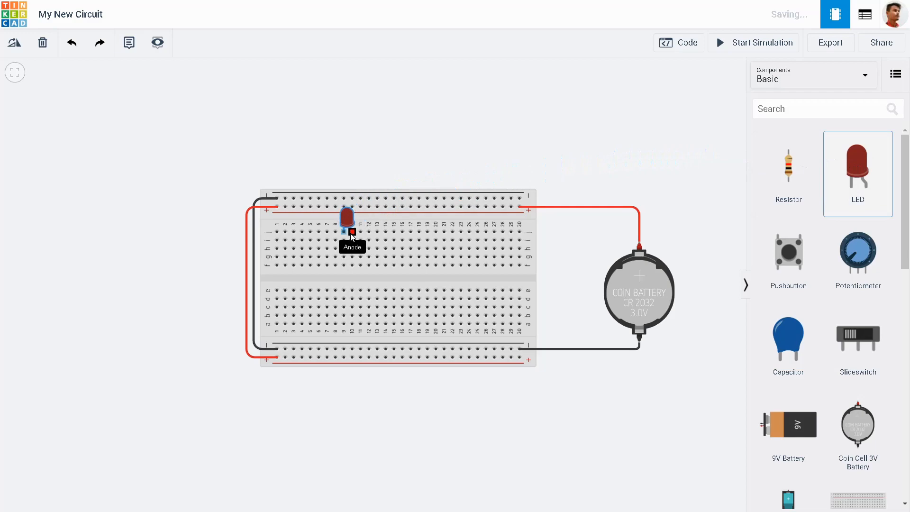
click(675, 119)
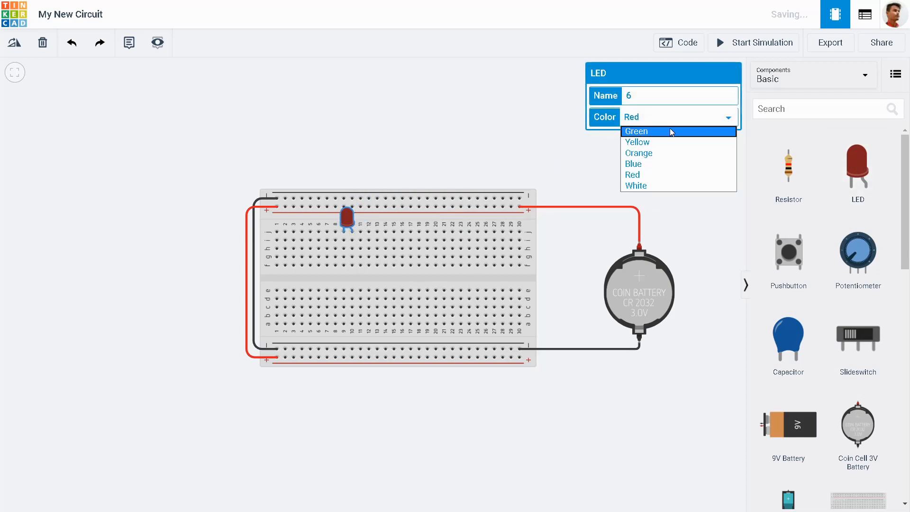
click(668, 164)
click(672, 176)
Place a resistor across the center gap in column 9 and change the unit of its resistance
drag(788, 177, 344, 285)
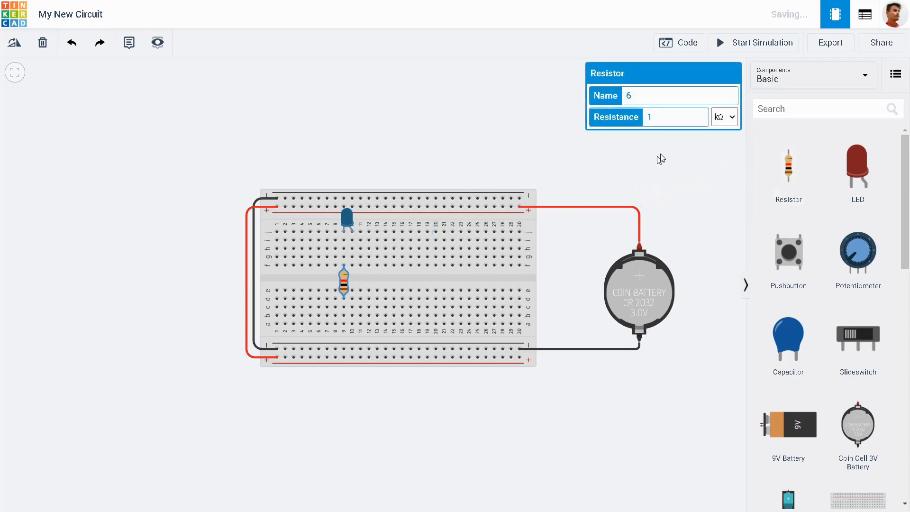
click(712, 120)
click(726, 178)
Wire a9 to the lower negative rail and bridge the center gap in column 10 with a wire from f10 to e10
click(344, 325)
click(344, 349)
click(352, 266)
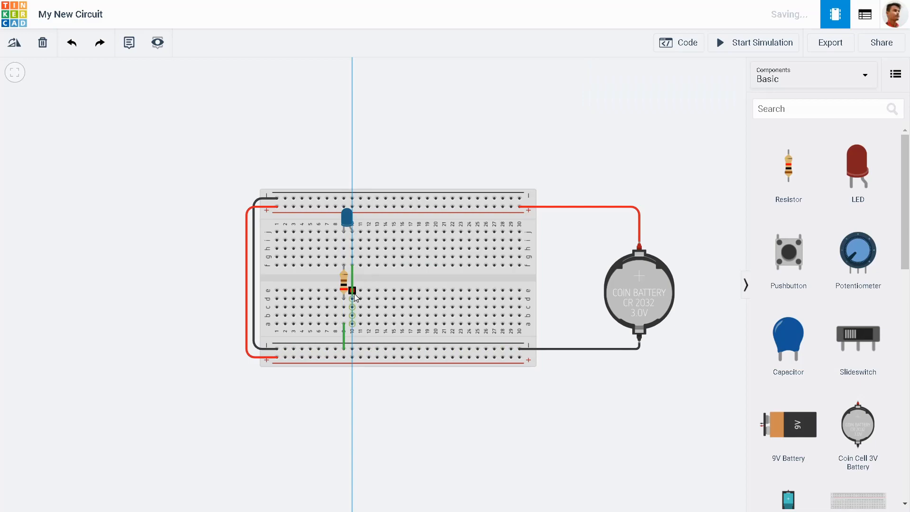
click(353, 290)
Wire a10 to the lower positive rail, and color both that wire and the f10–e10 jumper red
click(352, 357)
click(728, 96)
click(635, 121)
click(354, 274)
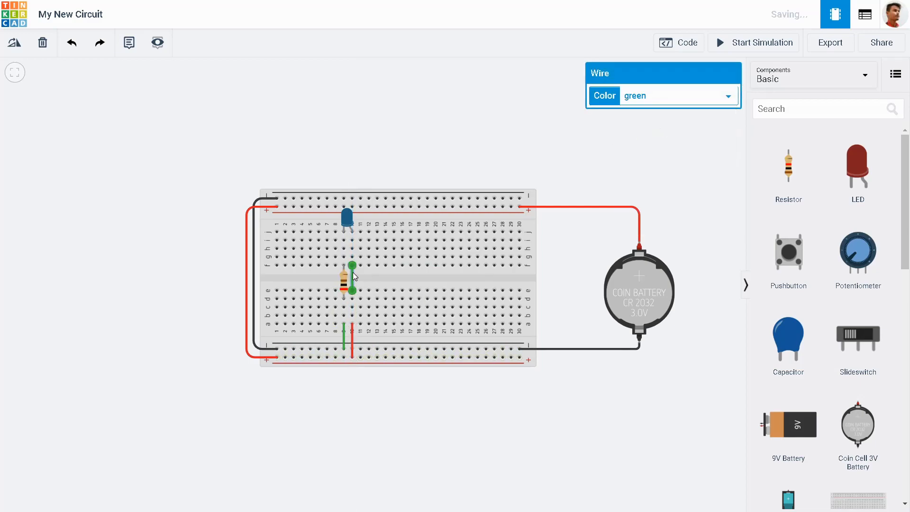
click(640, 102)
click(635, 121)
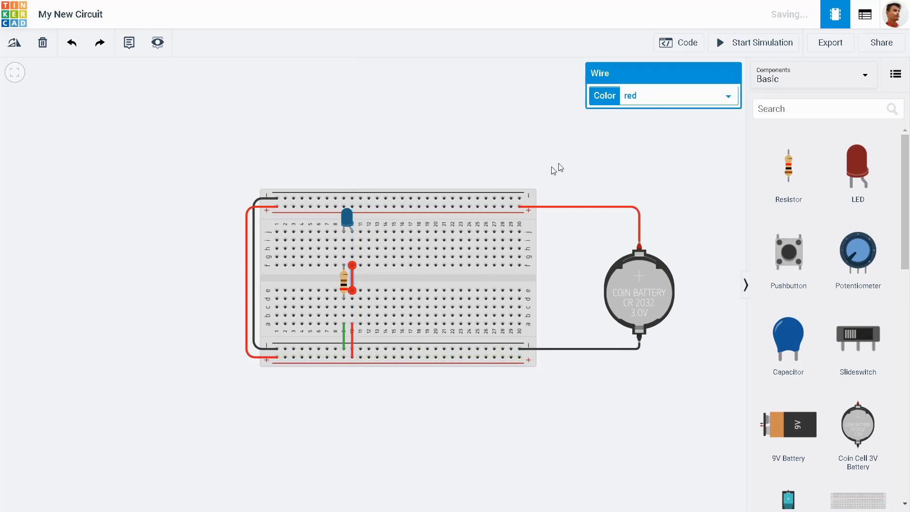
Color the wire between a9 and the lower negative rail black
click(340, 334)
click(345, 337)
click(688, 96)
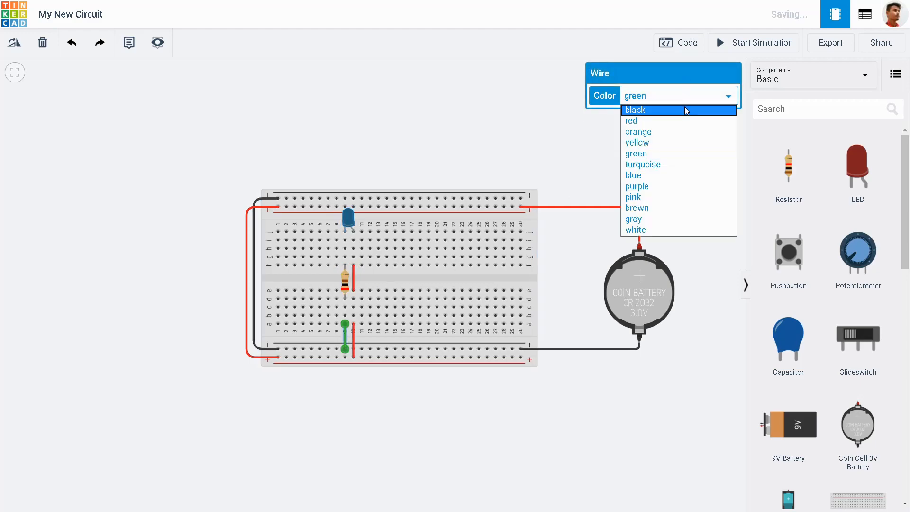
click(687, 110)
Run the simulation to check the LED, and stop it
click(757, 45)
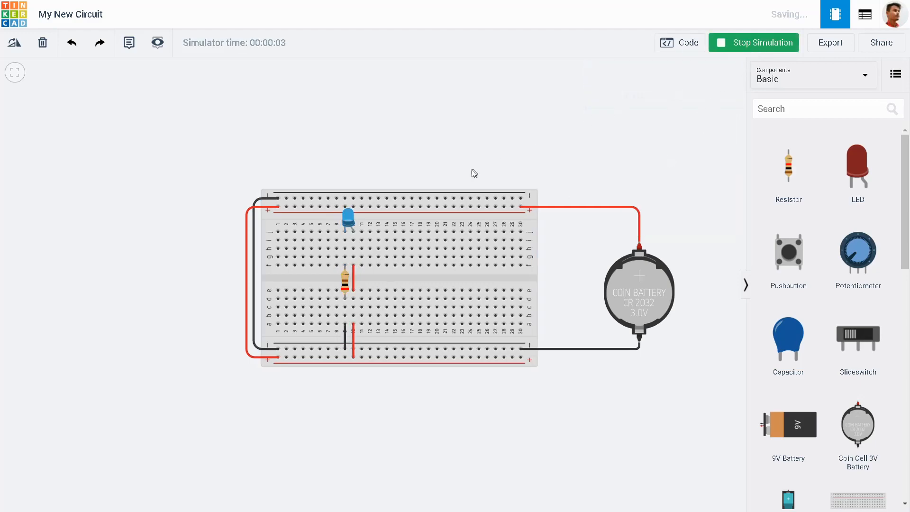
click(749, 46)
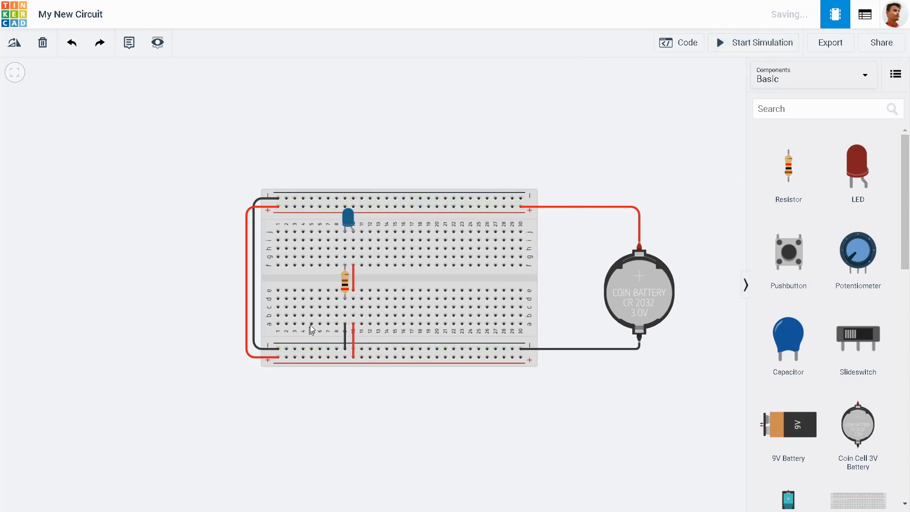
Replace the red jumper between f10 and e10 with a pushbutton spanning the center gap at columns 10 to 12
click(354, 283)
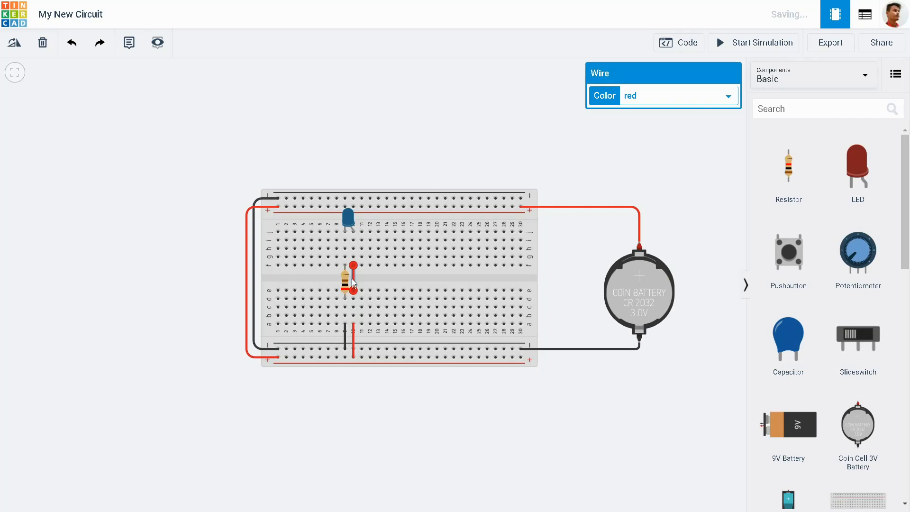
click(42, 42)
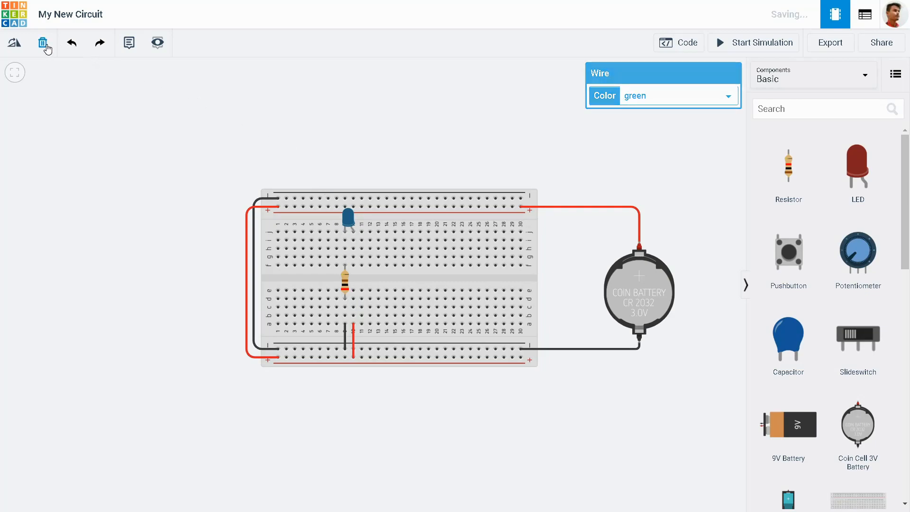
drag(789, 251, 362, 281)
Move both ends of the red supply wire from column 10 to column 12
drag(354, 326, 371, 326)
drag(353, 357, 370, 358)
click(675, 315)
Simulate the circuit, operate the pushbutton to test the LED, and stop the simulation
click(754, 43)
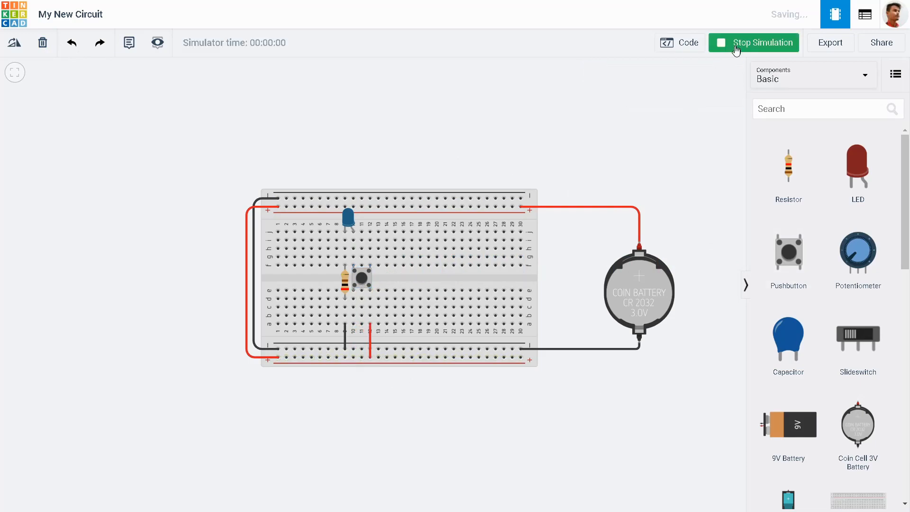
click(363, 277)
click(363, 278)
click(757, 48)
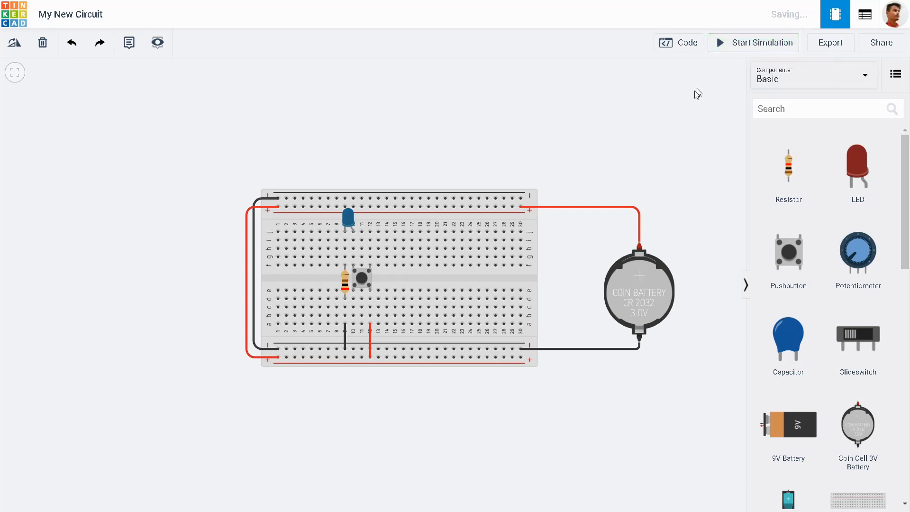
Delete the pushbutton and place a slideswitch on the breadboard at columns 12 to 14
click(361, 278)
click(42, 43)
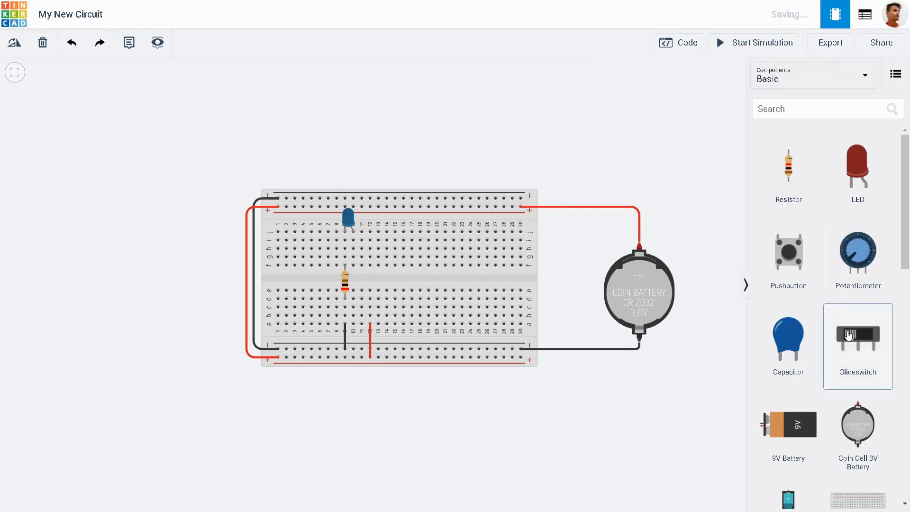
drag(858, 339, 387, 300)
click(380, 296)
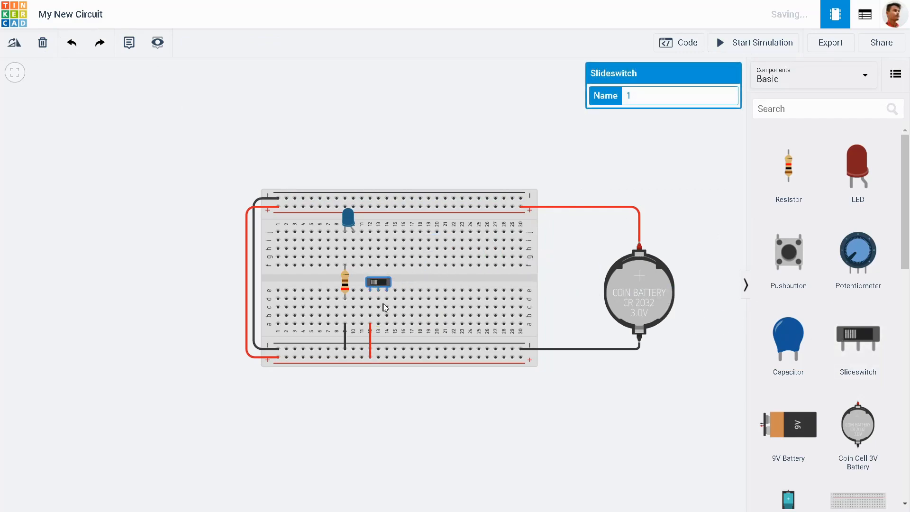
Rotate the slideswitch 180° so its pins point up, and seat them in row d at columns 12 to 14
click(19, 46)
click(19, 47)
click(20, 46)
click(20, 47)
click(19, 46)
click(19, 47)
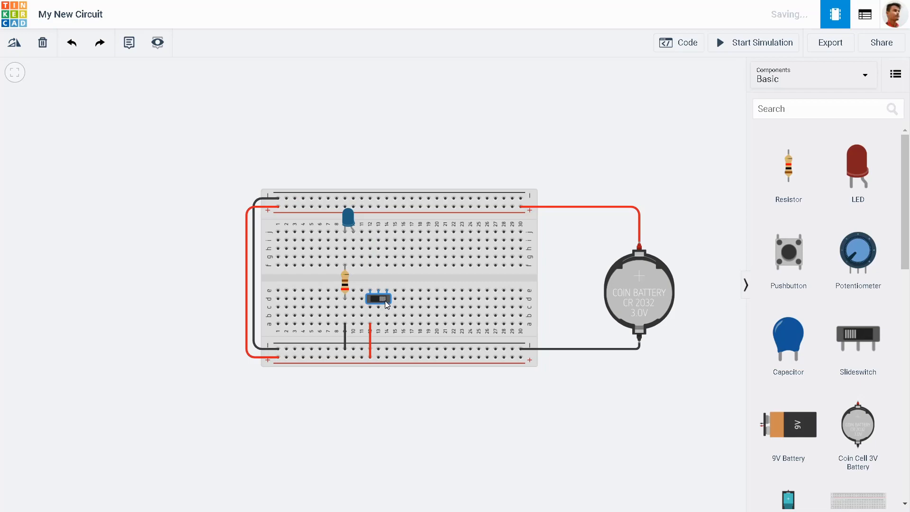
drag(385, 300, 385, 308)
Place a potentiometer with its pins at columns 14 to 16 and wire f15 to f10
drag(853, 310, 398, 226)
click(396, 265)
click(353, 266)
Wire the potentiometer's column 14 pin from g14 to the slideswitch's middle pin at e13 and color the wire red
click(387, 258)
click(388, 277)
click(378, 289)
click(652, 99)
click(636, 121)
Wire f16 to the lower negative rail and color the wire black
mouse_move(491, 180)
mouse_down()
mouse_move(436, 257)
mouse_move(464, 198)
mouse_up()
click(375, 278)
click(375, 362)
click(681, 97)
click(689, 126)
click(689, 126)
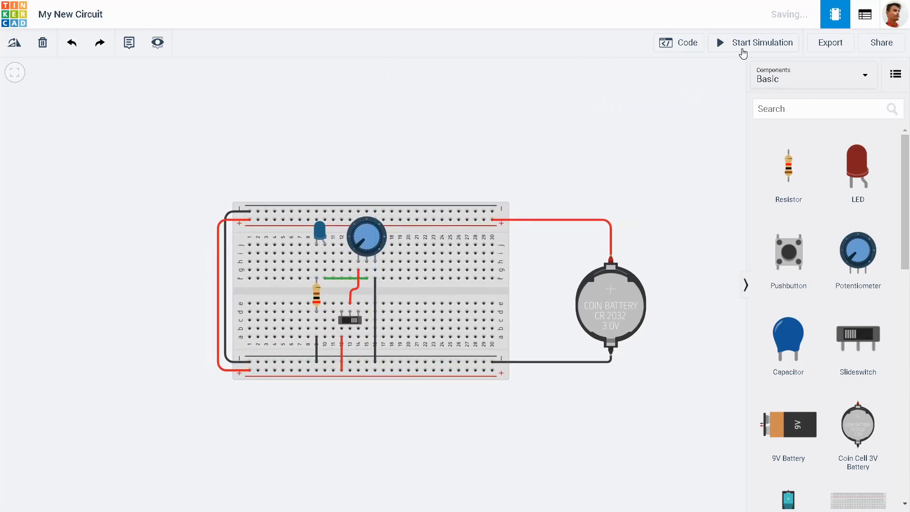
Simulate the circuit, toggle the slideswitch and turn the potentiometer to test the LED, and stop the simulation
click(750, 46)
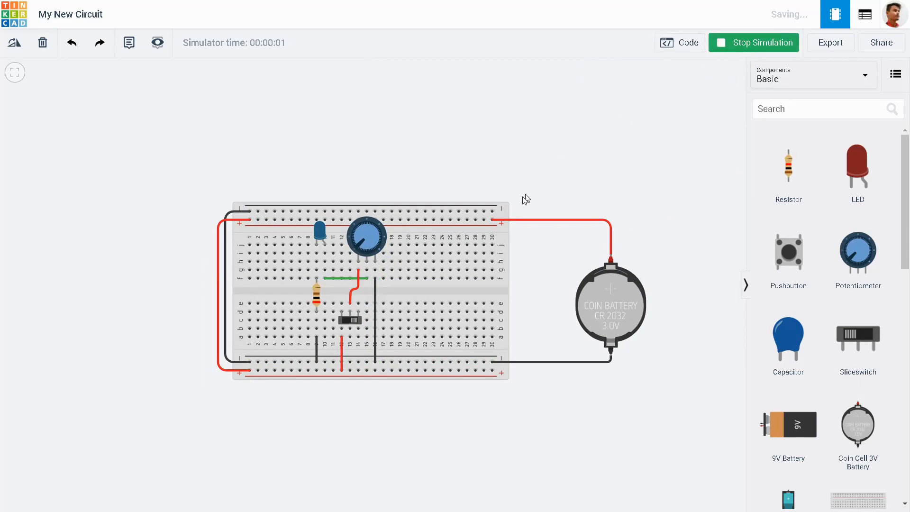
click(353, 315)
mouse_move(364, 233)
mouse_down()
mouse_move(371, 227)
mouse_move(379, 239)
mouse_move(369, 256)
mouse_move(377, 231)
mouse_move(359, 229)
mouse_move(367, 248)
mouse_move(354, 238)
mouse_move(376, 232)
mouse_move(378, 248)
mouse_move(378, 233)
mouse_move(357, 233)
mouse_move(364, 246)
mouse_up()
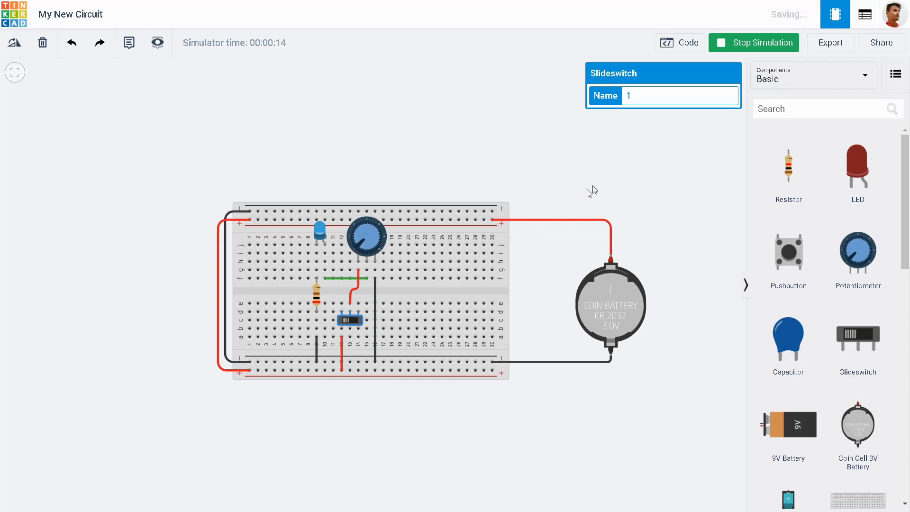
click(748, 47)
click(747, 47)
Place a vibration motor with its leads at columns 20 and 21 of the breadboard, and wire g14 to g20
scroll(791, 283, down, 5)
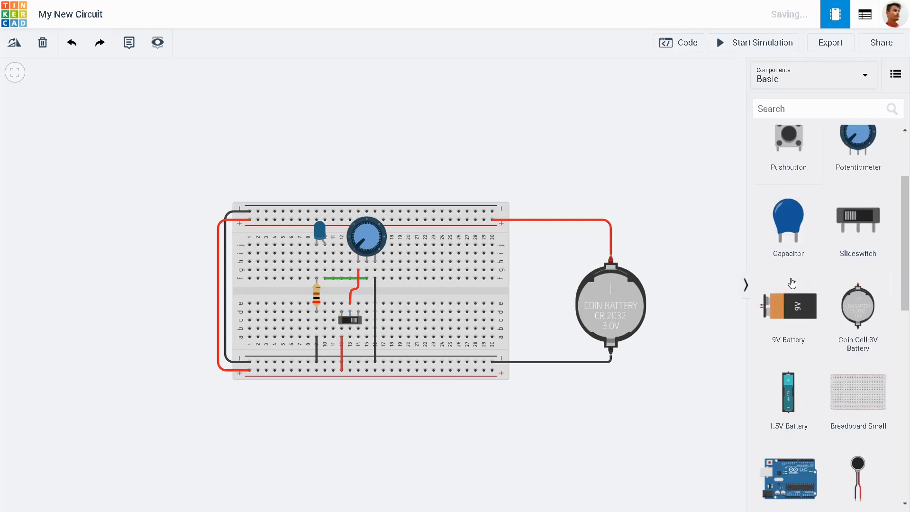
drag(841, 353, 359, 272)
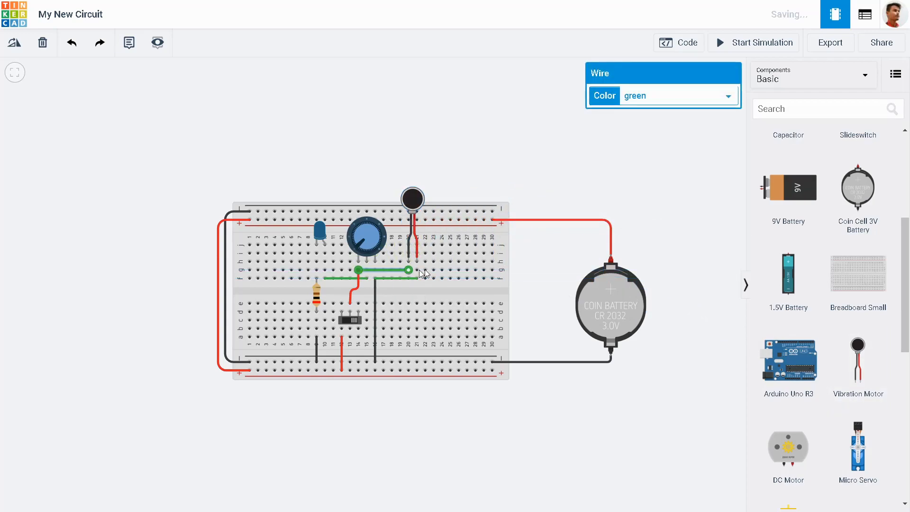
Simulate the circuit, toggle the slideswitch and turn the potentiometer to test the vibration motor, and stop the simulation
click(721, 43)
click(353, 321)
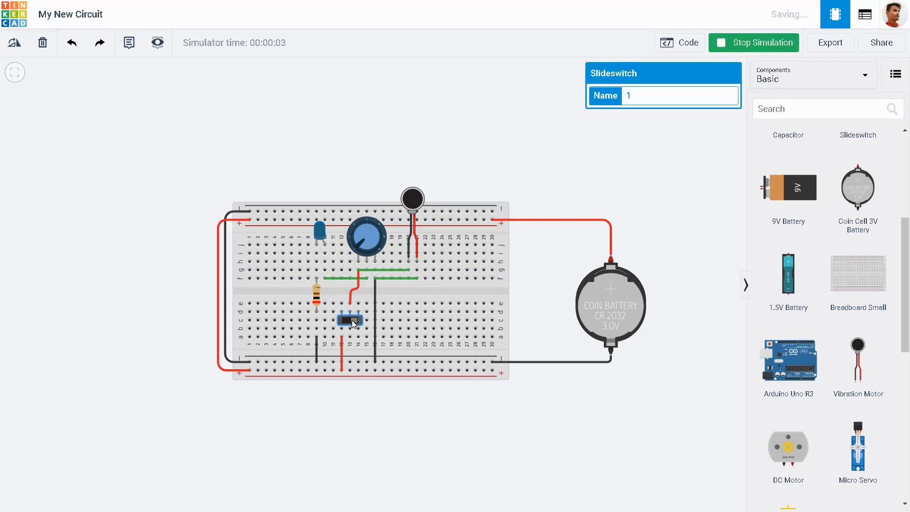
click(353, 322)
drag(362, 231, 364, 250)
click(776, 42)
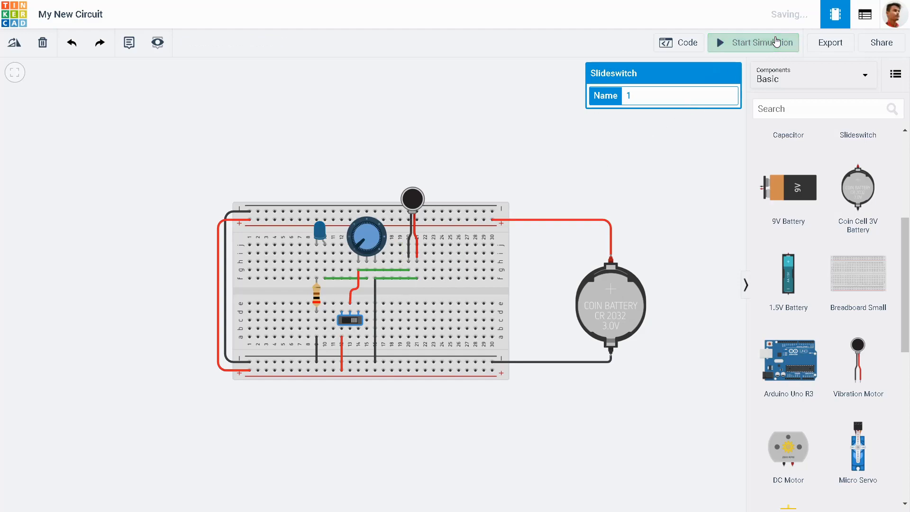
Undo the vibration motor's green wires, wire f16 to f20, and color the new wire black
click(71, 45)
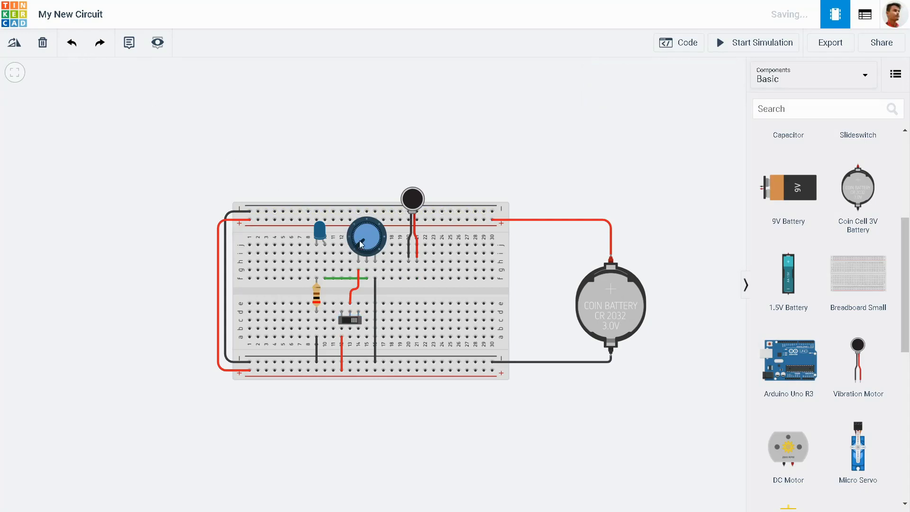
click(375, 278)
click(409, 278)
click(658, 103)
click(653, 110)
Wire the vibration motor's positive lead from g21 to the potentiometer's middle pin at g15
click(417, 269)
click(366, 270)
click(509, 158)
Simulate the rewired motor circuit, switch on the slideswitch, turn the potentiometer, and stop the simulation
click(749, 47)
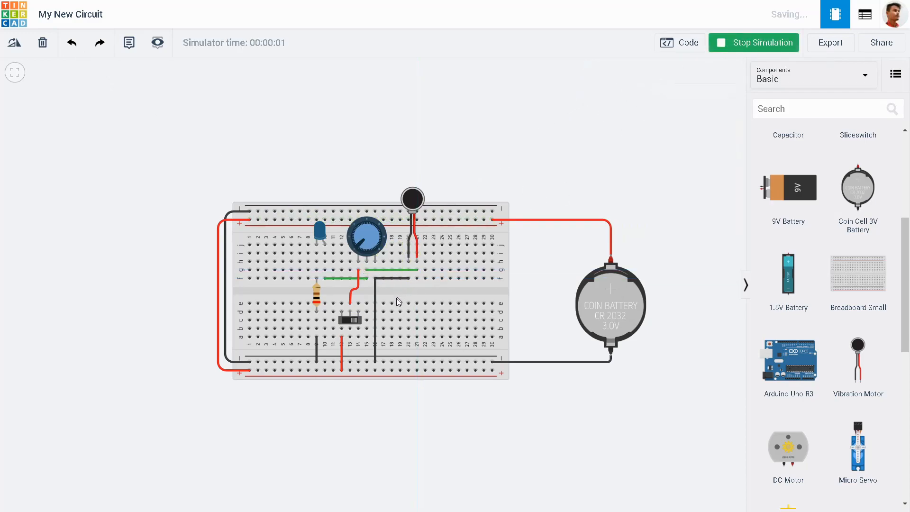
click(351, 319)
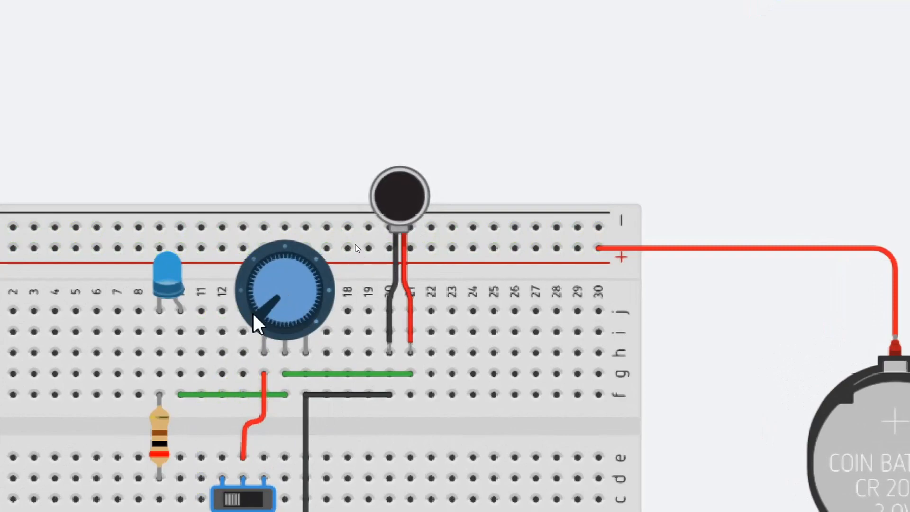
mouse_move(268, 315)
mouse_down()
mouse_move(261, 270)
mouse_move(301, 248)
mouse_move(354, 308)
mouse_move(329, 356)
mouse_move(356, 331)
mouse_move(279, 240)
mouse_move(231, 259)
mouse_move(264, 321)
mouse_move(285, 329)
mouse_move(264, 321)
mouse_move(249, 292)
mouse_move(264, 279)
mouse_move(314, 295)
mouse_move(315, 323)
mouse_move(297, 264)
mouse_move(268, 260)
mouse_move(267, 312)
mouse_up()
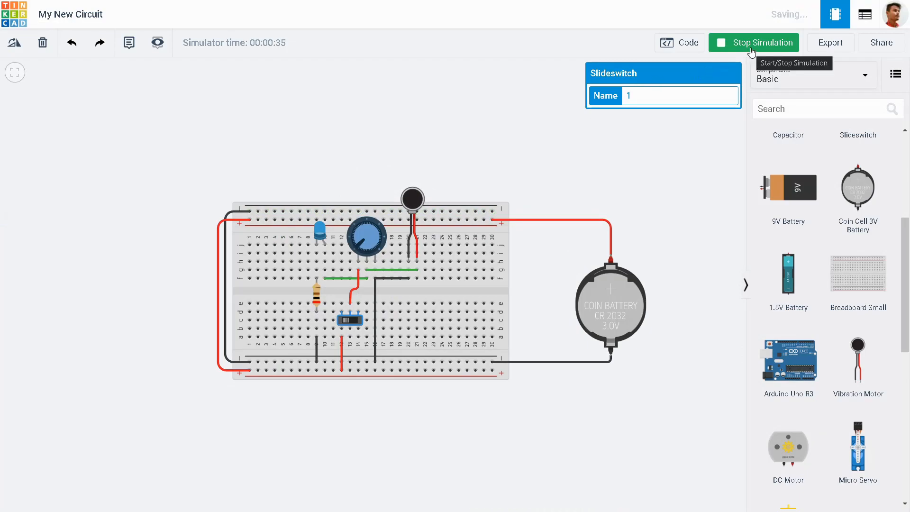
click(752, 48)
Show the Basic starters and place the RGB LED starter circuit on an empty area of the workplane
drag(543, 187, 310, 63)
scroll(555, 226, down, 3)
drag(556, 226, 334, 103)
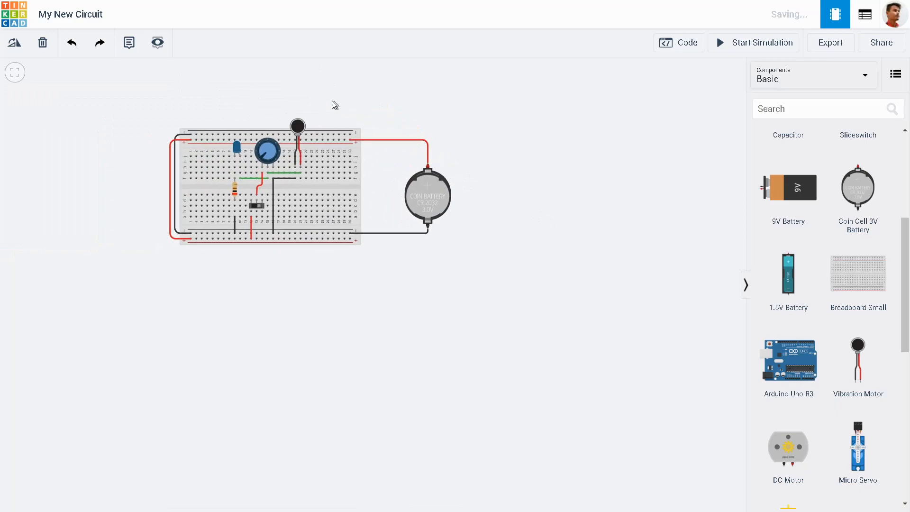
scroll(706, 407, up, 5)
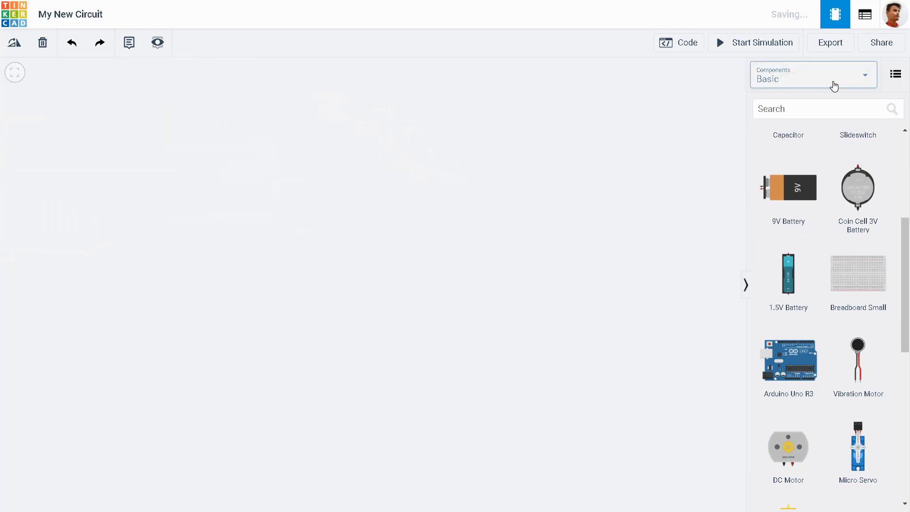
click(834, 85)
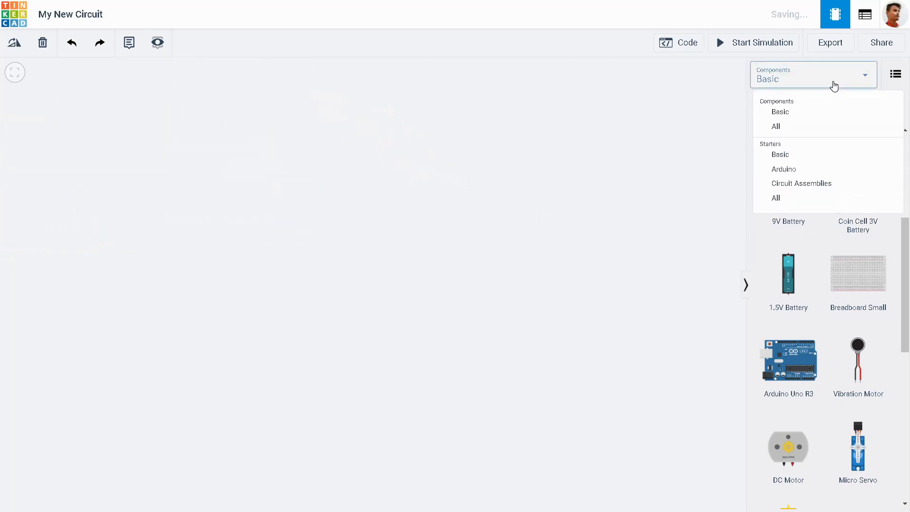
click(807, 156)
scroll(835, 182, down, 2)
scroll(841, 232, up, 2)
click(800, 351)
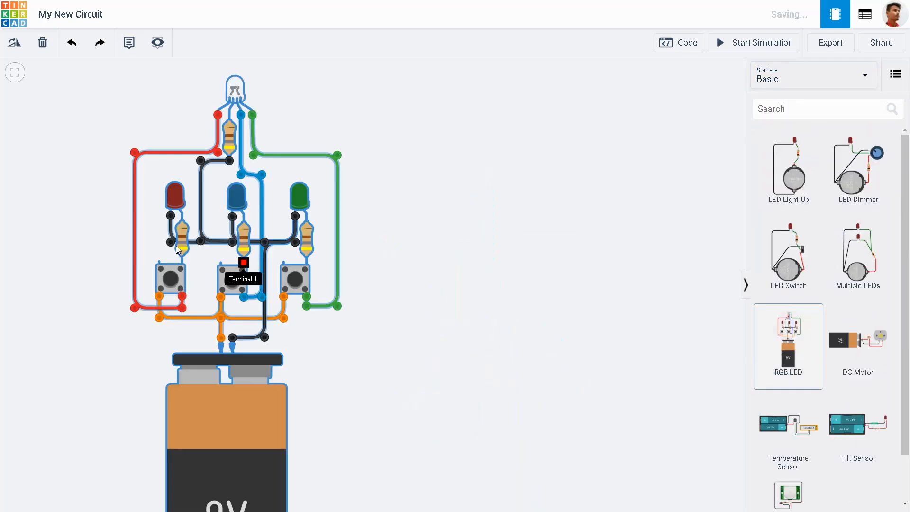
Simulate the RGB LED circuit, test each of its three pushbuttons, and stop the simulation
click(759, 43)
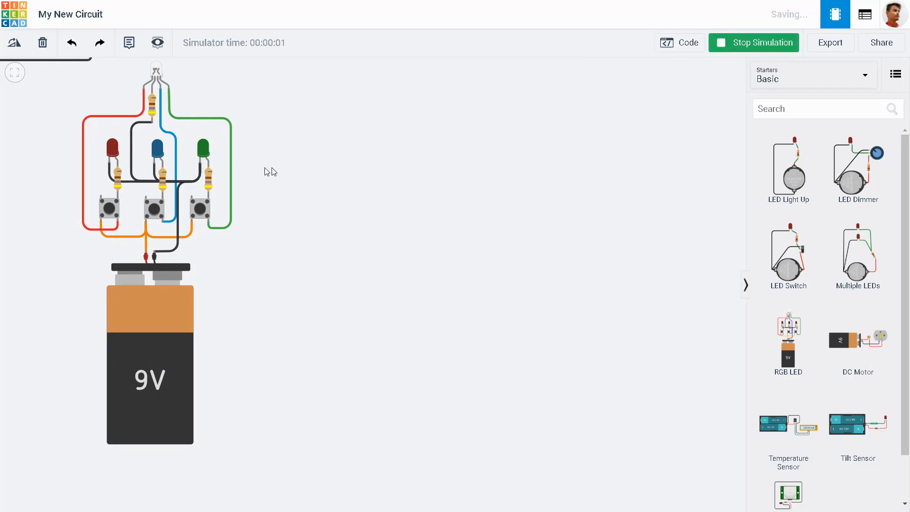
click(113, 210)
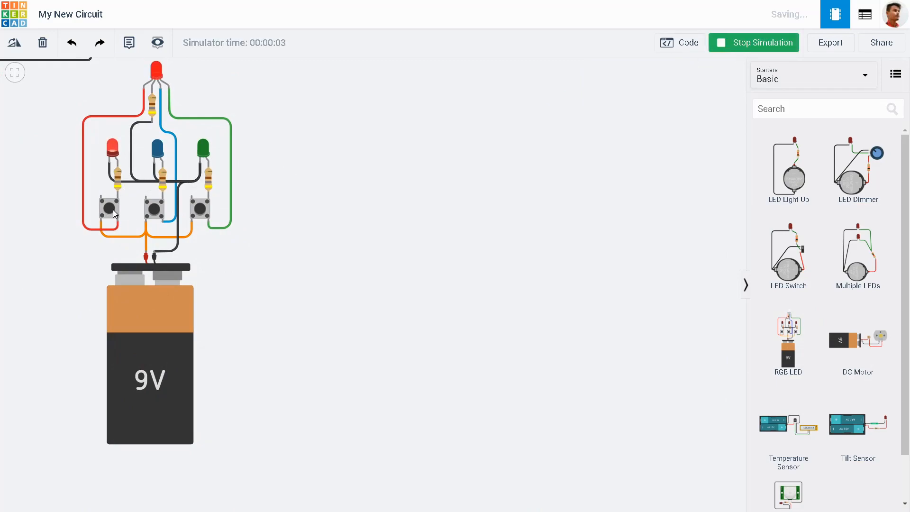
click(151, 209)
click(199, 209)
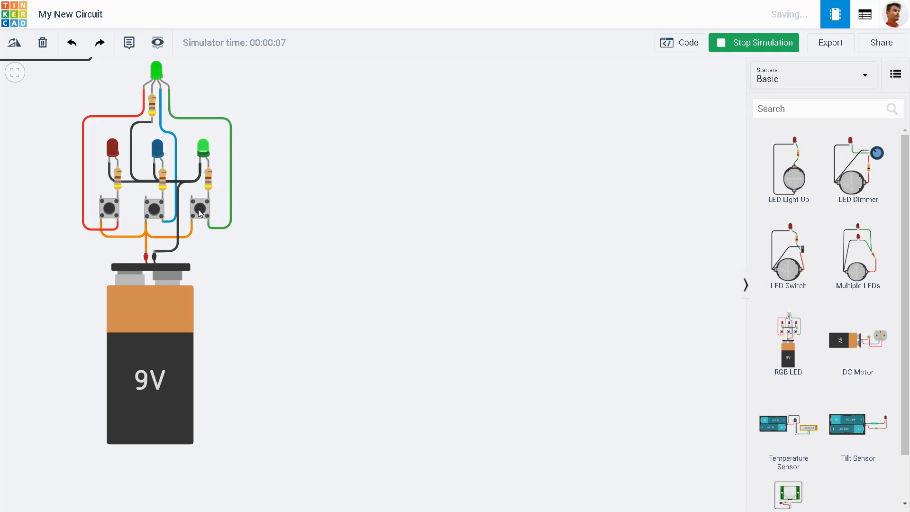
click(778, 43)
Show the Arduino starters and place the Servo starter circuit beside the RGB LED circuit
click(789, 77)
click(790, 170)
scroll(799, 185, down, 3)
scroll(851, 290, down, 1)
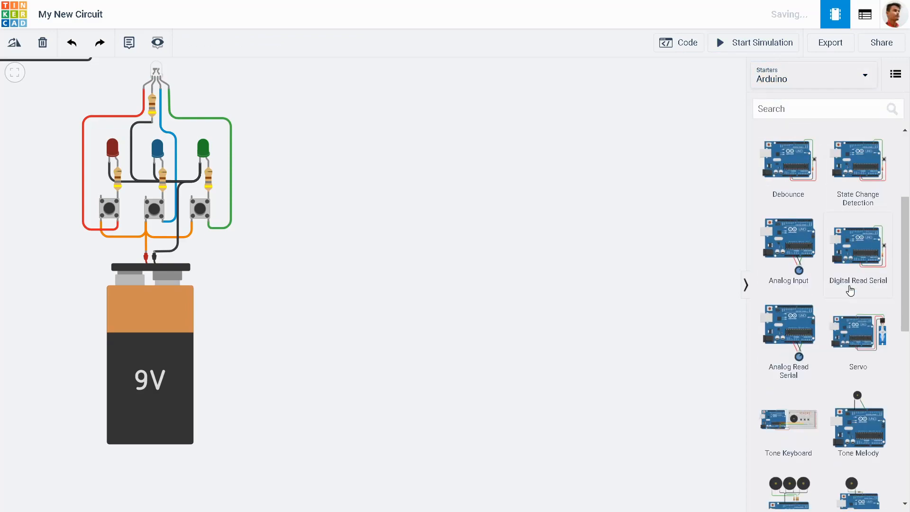
scroll(851, 292, down, 1)
drag(657, 276, 512, 283)
Simulate the servo and RGB LED circuits together, test the three pushbuttons, select the Arduino Uno, and stop the simulation
click(755, 45)
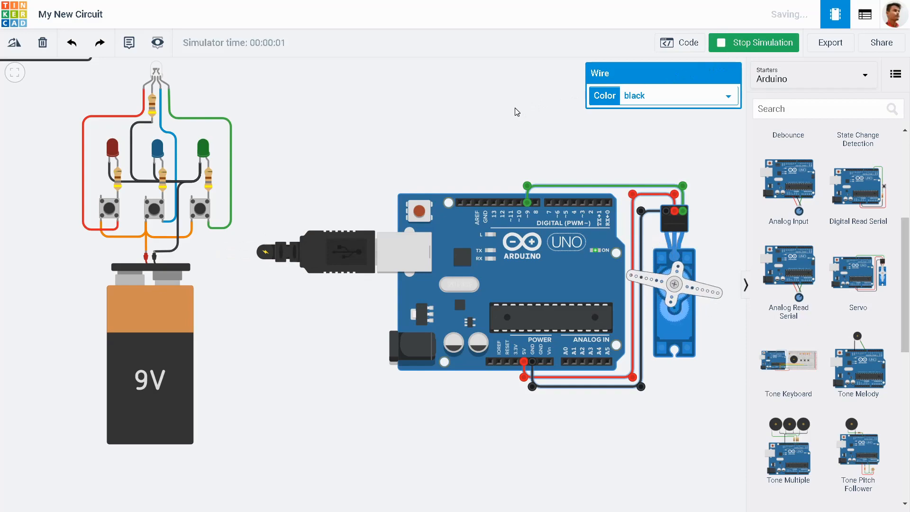
click(202, 210)
click(149, 207)
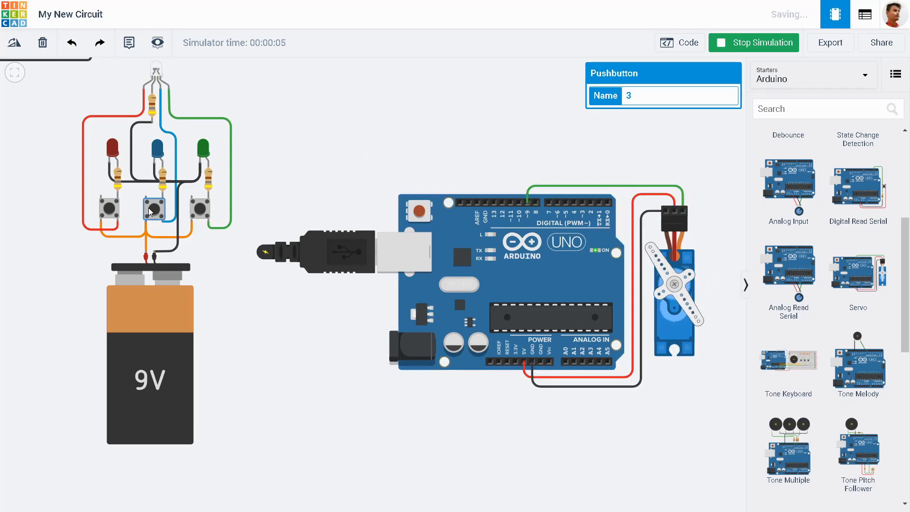
click(113, 209)
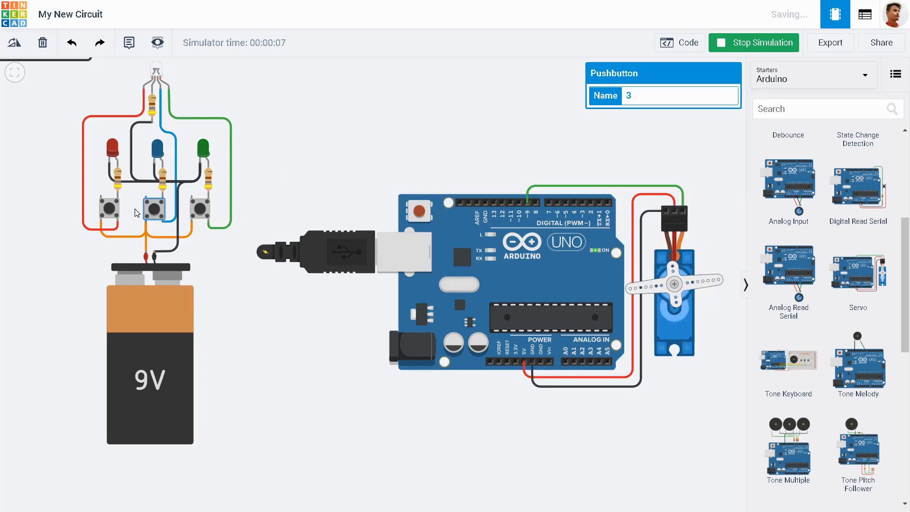
click(152, 208)
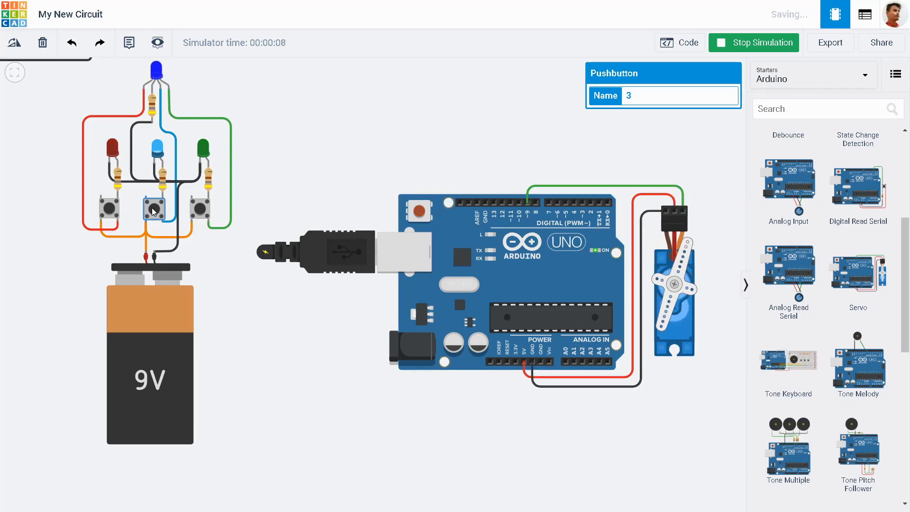
click(198, 211)
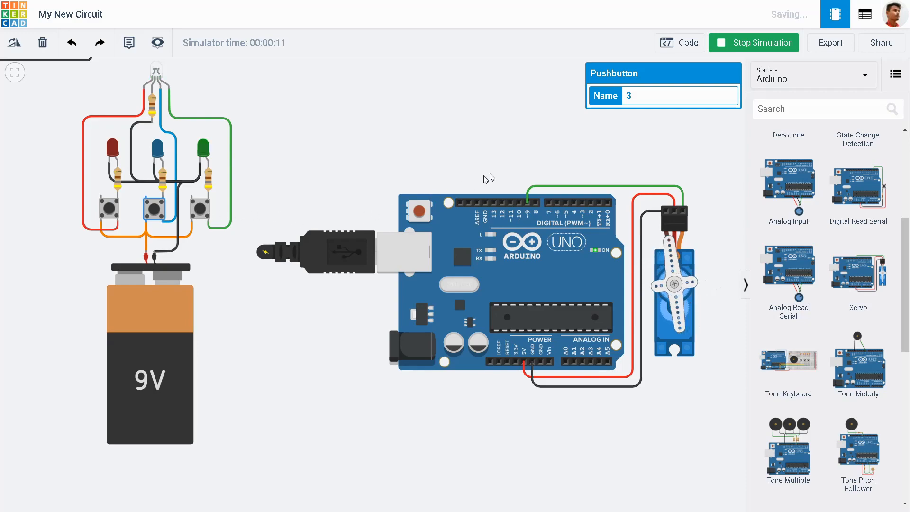
click(596, 246)
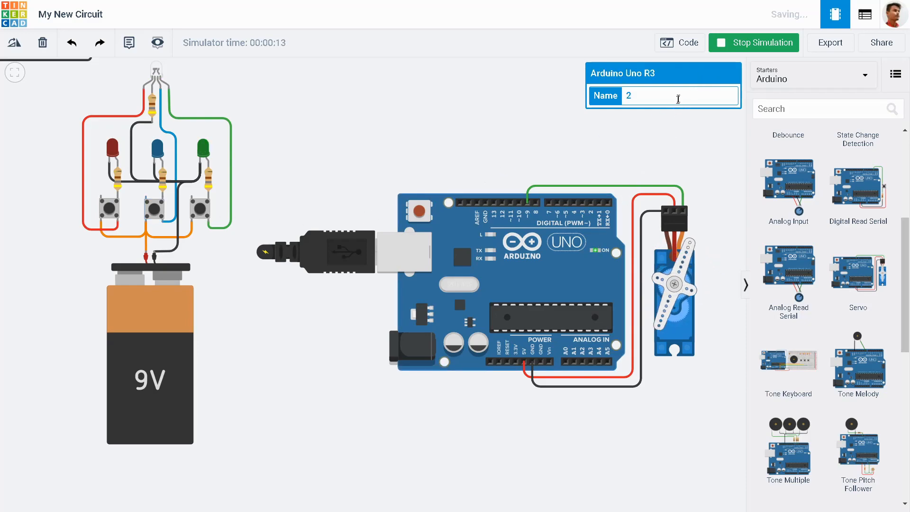
click(732, 50)
Open the Arduino Uno's code and show it as Blocks + Text
click(681, 43)
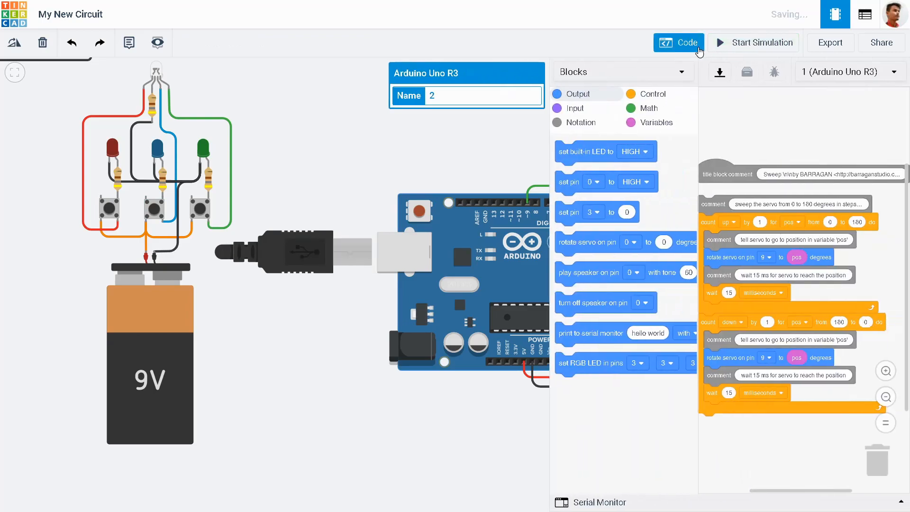
click(666, 68)
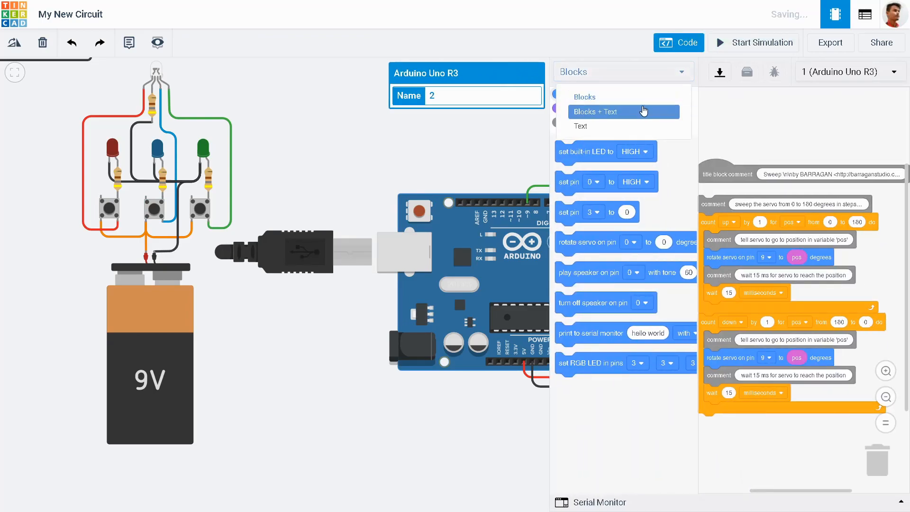
click(645, 111)
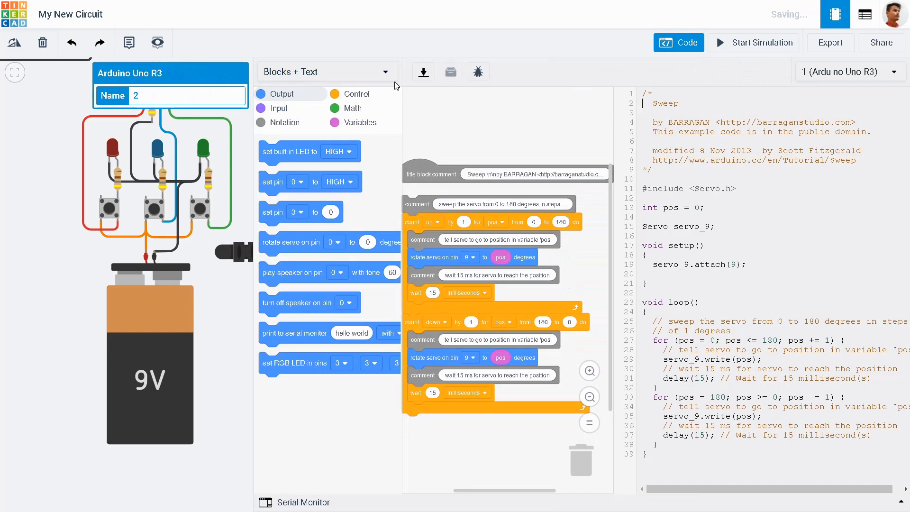
Switch the code editor to Text, confirm closing the Blocks editor, and set the servo_9.attach pin to 11
click(373, 79)
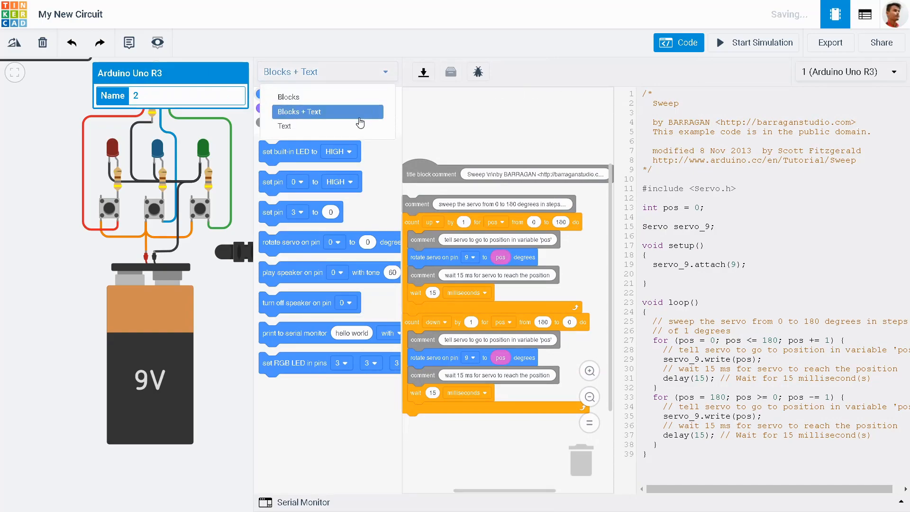
double_click(360, 121)
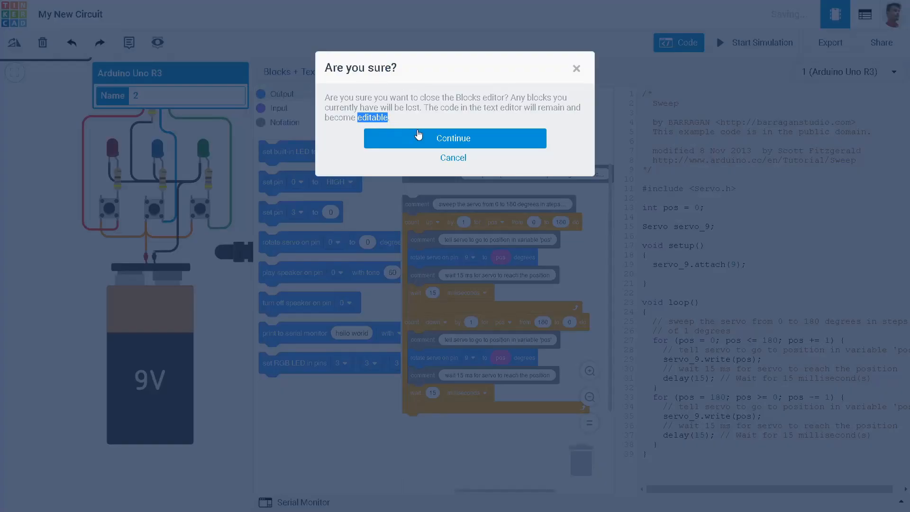
click(419, 136)
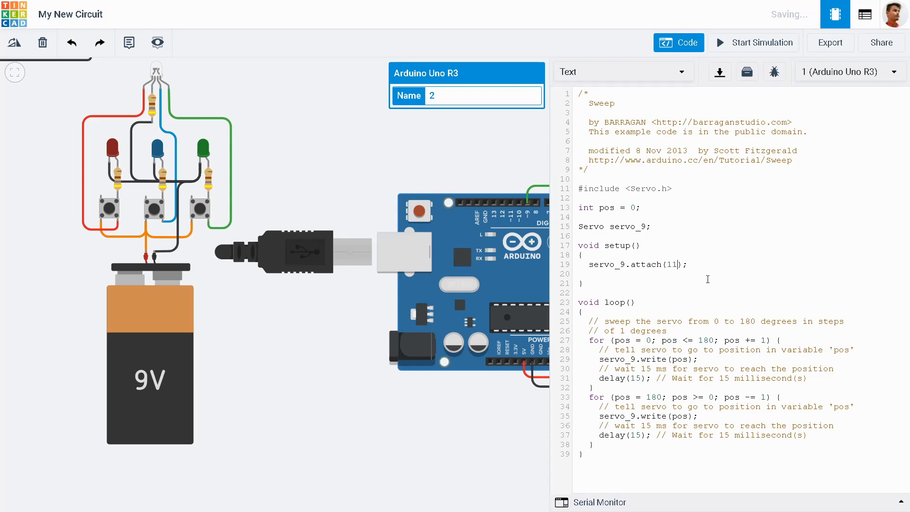
click(537, 168)
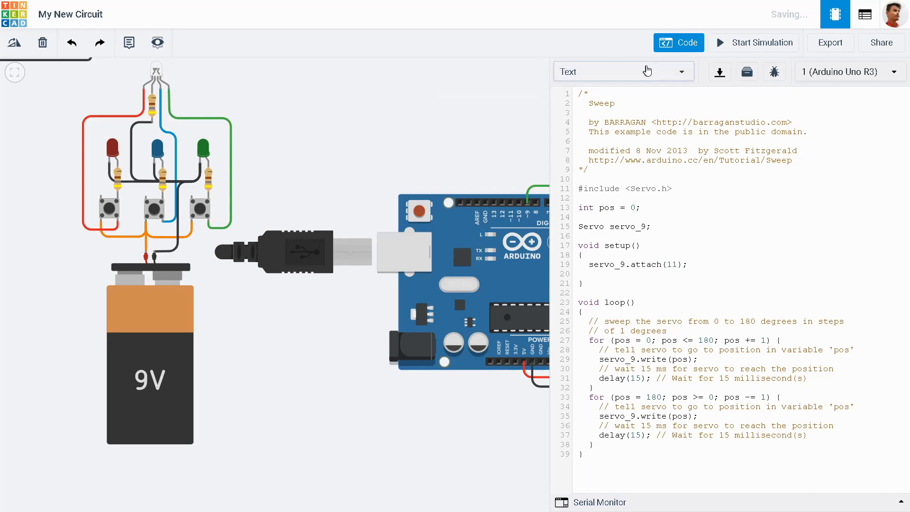
Close the code editor, move the servo's green signal wire off Arduino pin 9 to match the code, and simulate the circuit
click(671, 46)
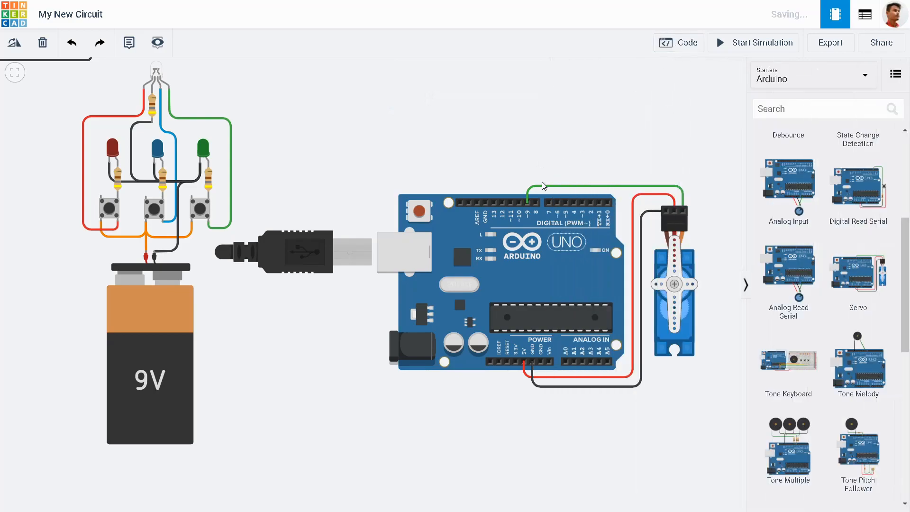
click(524, 205)
drag(521, 191, 504, 191)
click(733, 44)
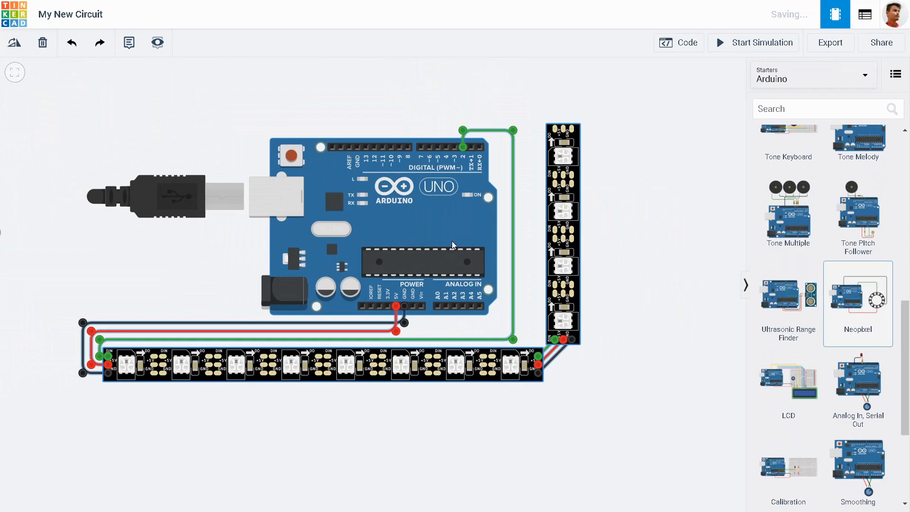
Place the Neopixel starter circuit on an empty area, simulate its LED strips, and stop the simulation
click(451, 241)
click(761, 46)
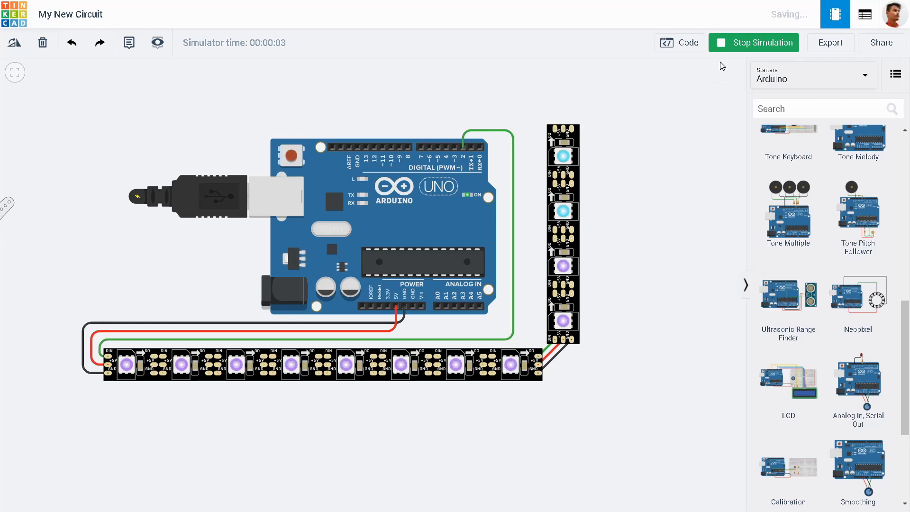
click(729, 50)
Place the Arduino LCD starter circuit on an empty area of the workplane
drag(552, 215, 3, 243)
drag(150, 223, 90, 226)
drag(787, 388, 347, 300)
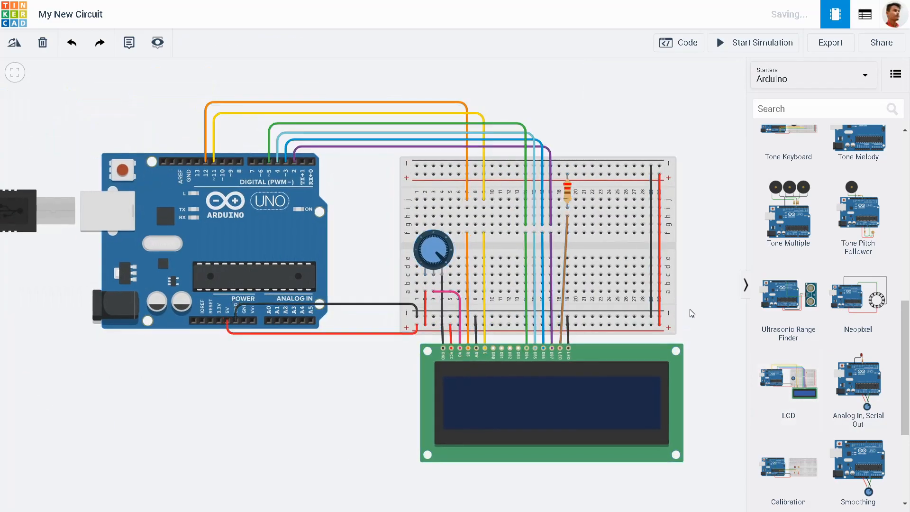
Simulate the LCD circuit to check the text on its display, and stop the simulation
click(737, 48)
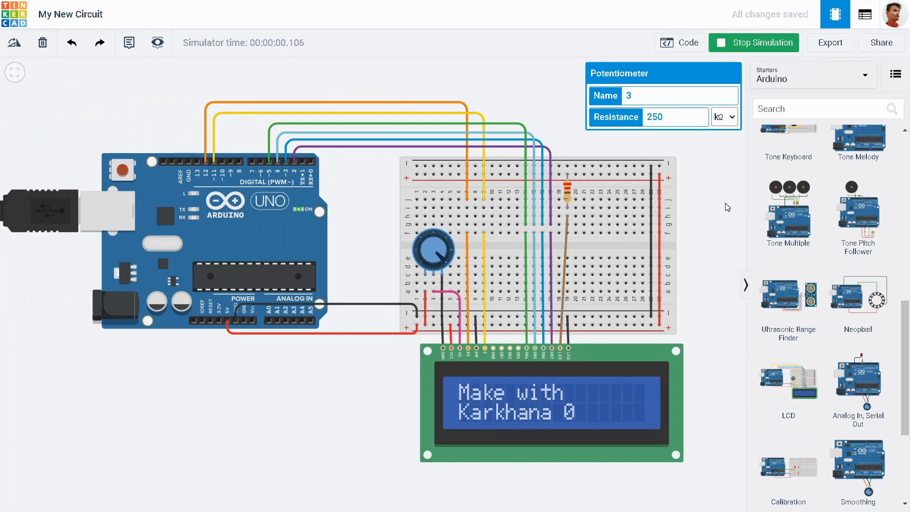
click(697, 250)
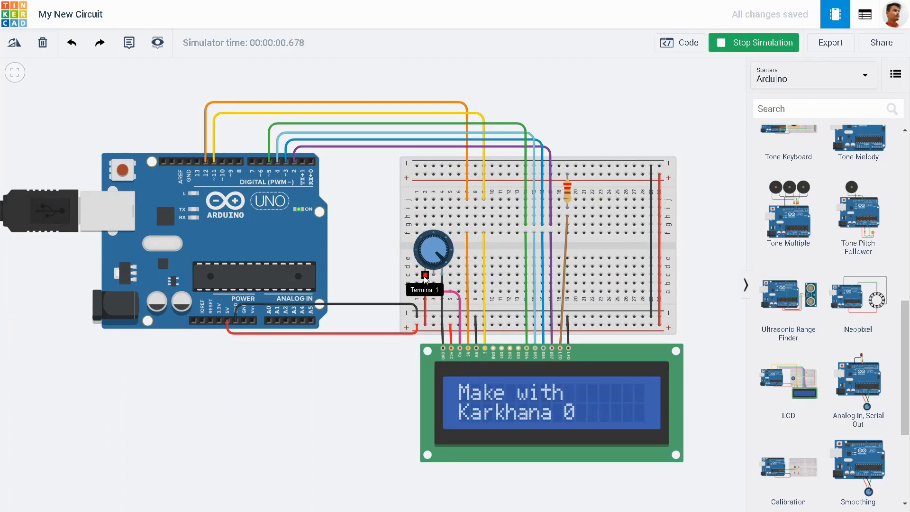
click(741, 44)
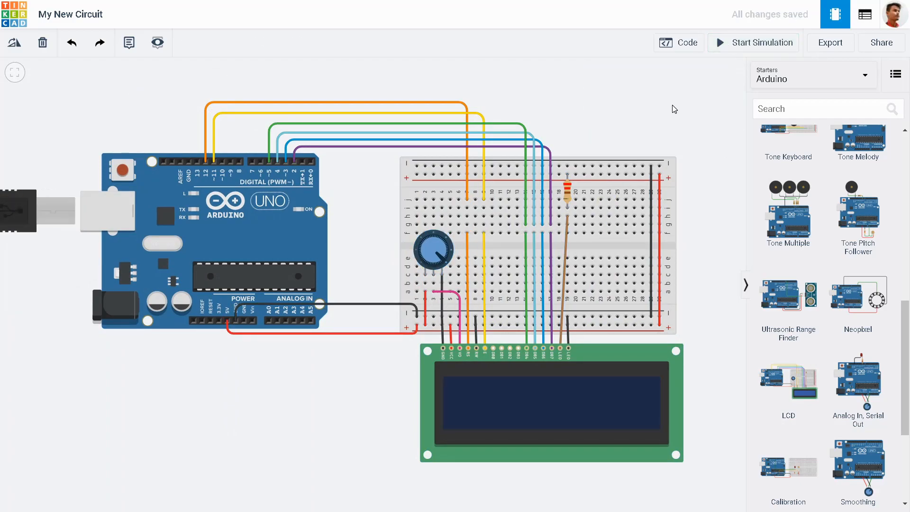